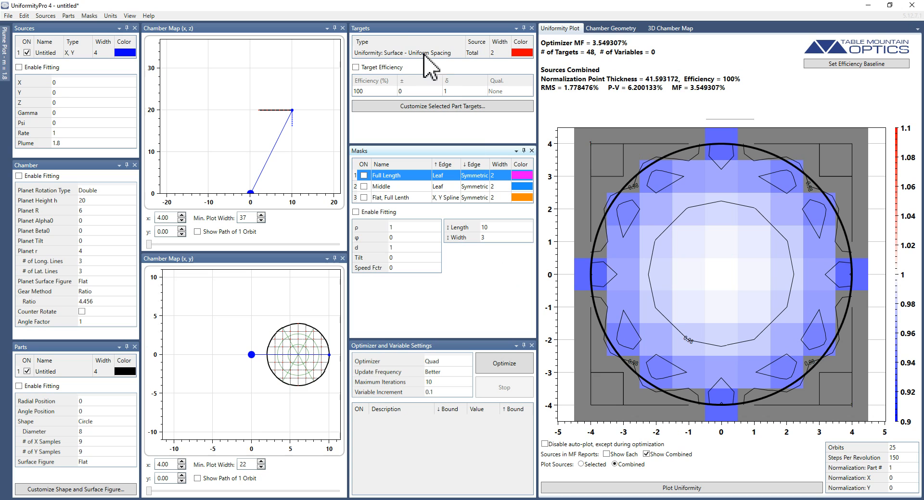
left_click(378, 29)
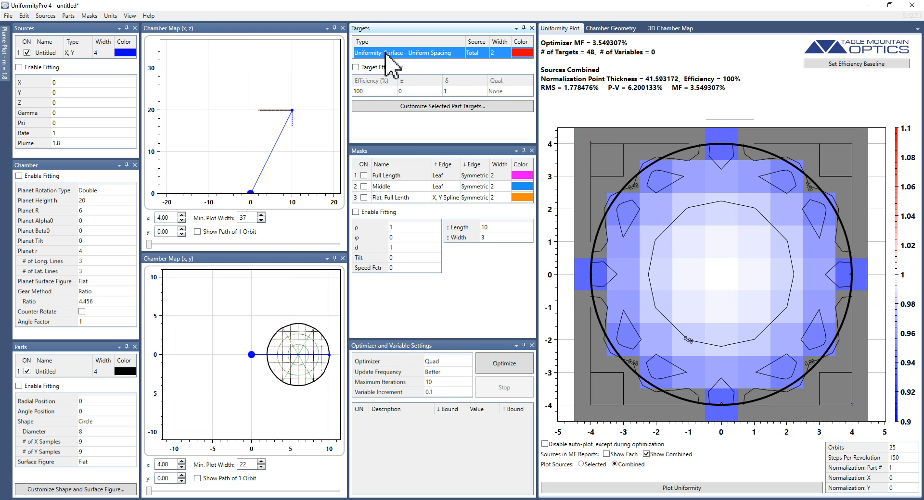
left_click(457, 54)
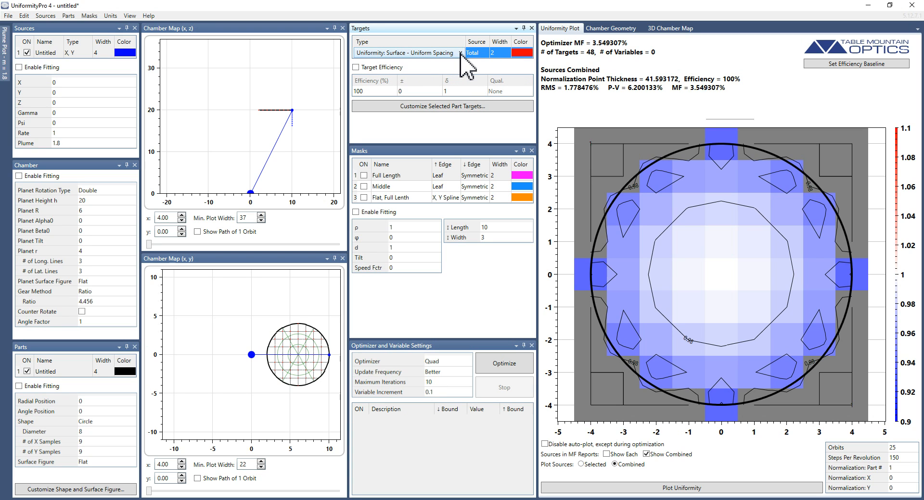
left_click(460, 53)
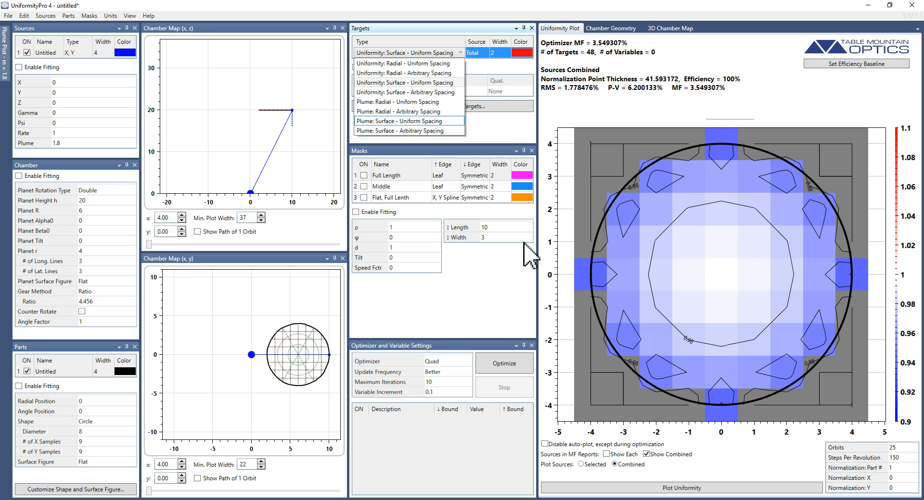
left_click(489, 279)
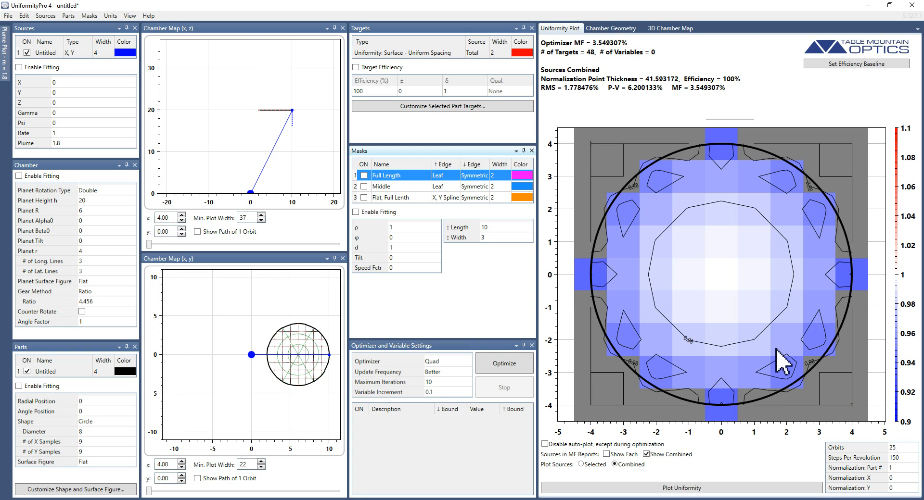
Step: Set the part's number of X samples and number of Y samples to 5 each
left_click(95, 443)
type("5")
key("Tab")
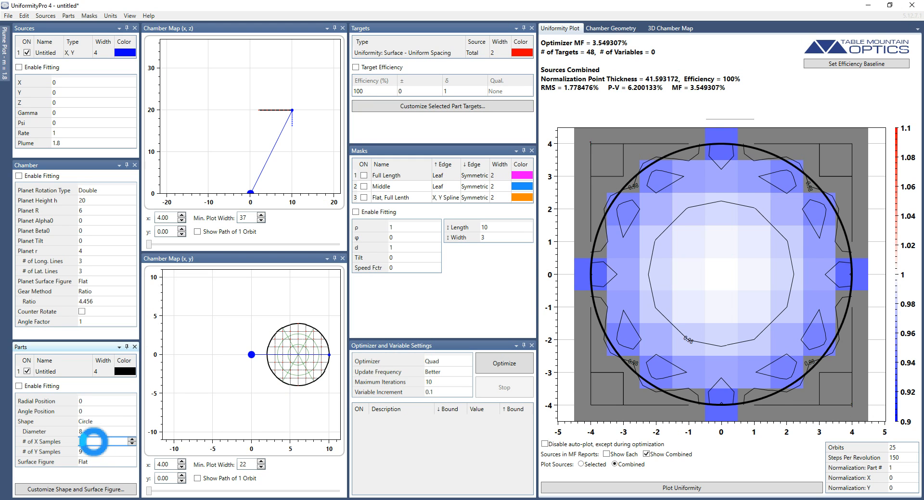
type("5")
key("Tab")
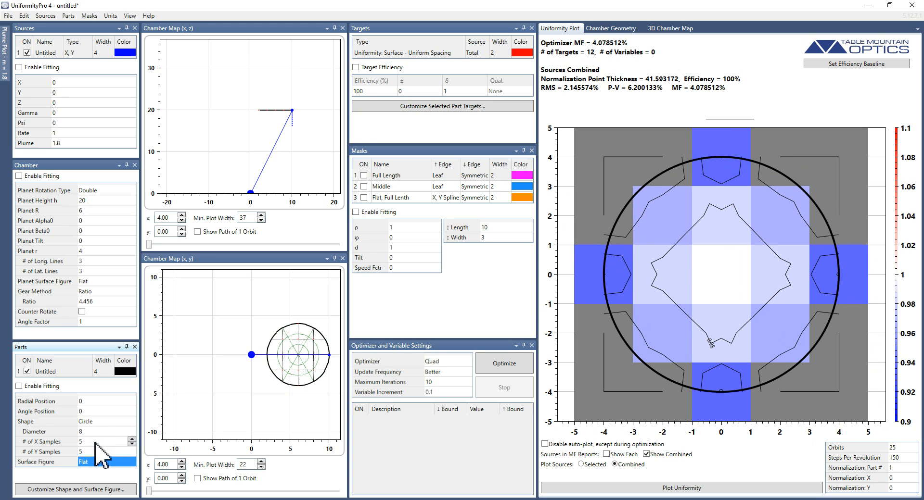
Step: Raise the part's number of X samples and number of Y samples to 15 each
left_click(95, 443)
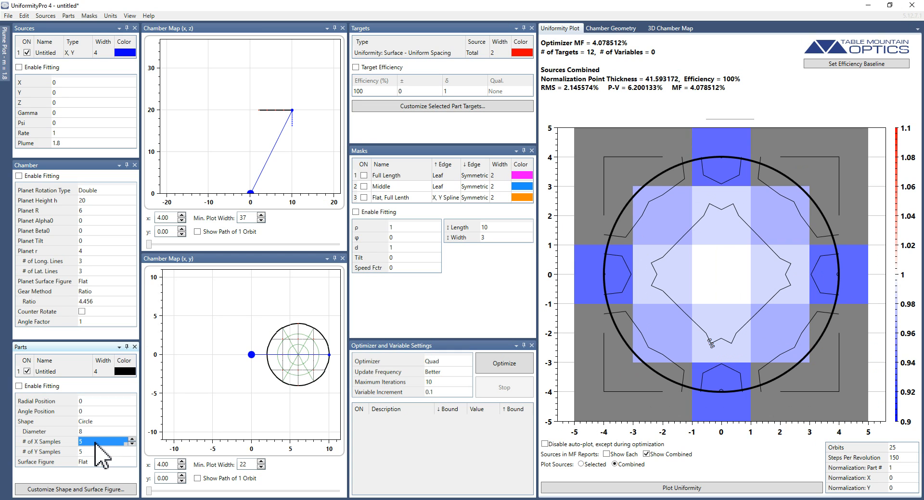
type("11")
key("Tab")
type("15")
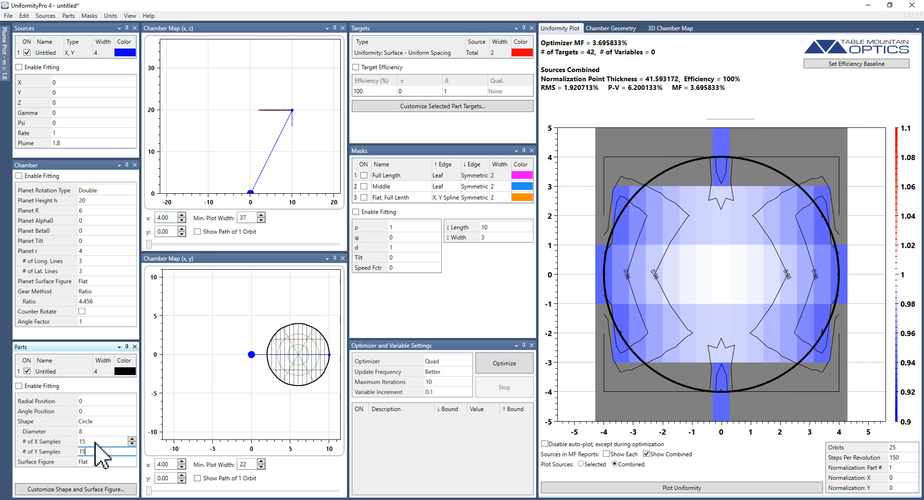
key("Tab")
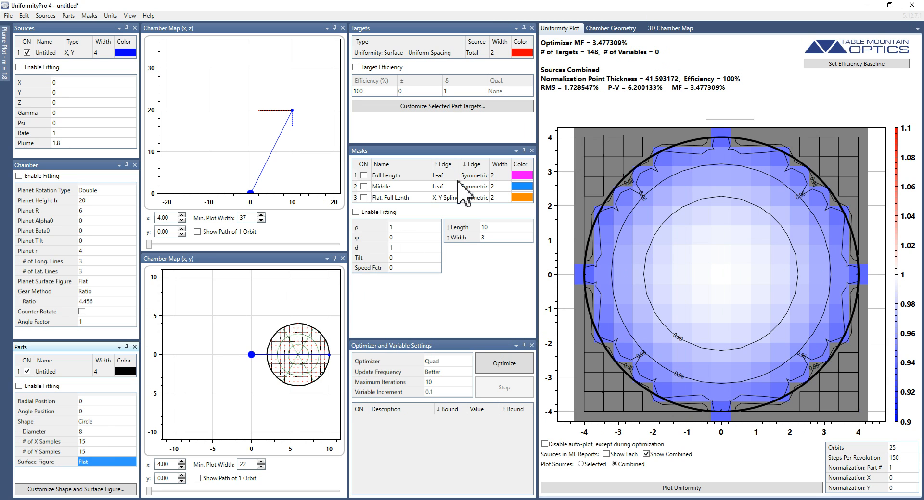
Step: Return the part's X and Y sample counts to 9 each
left_click(105, 441)
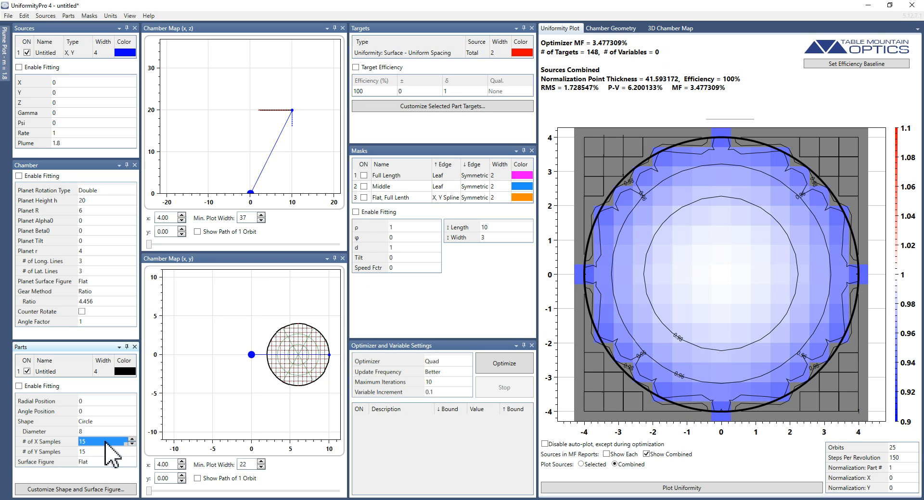
type("9")
key("Return")
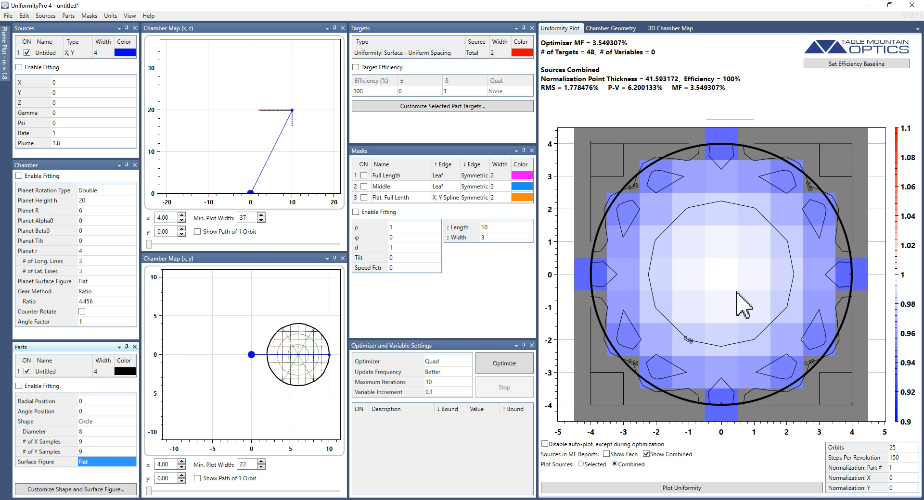
Step: Change the target type to Uniformity: Radial - Uniform Spacing and set the target's marker width to 10
left_click(441, 54)
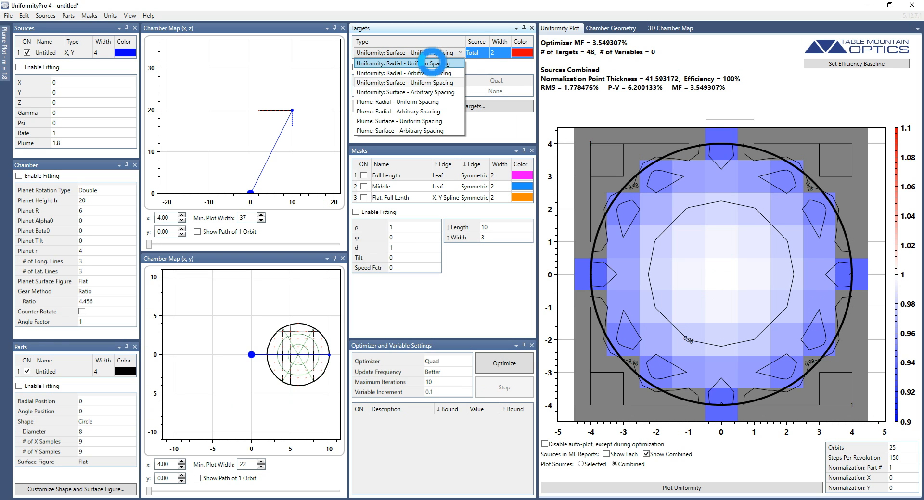
left_click(433, 63)
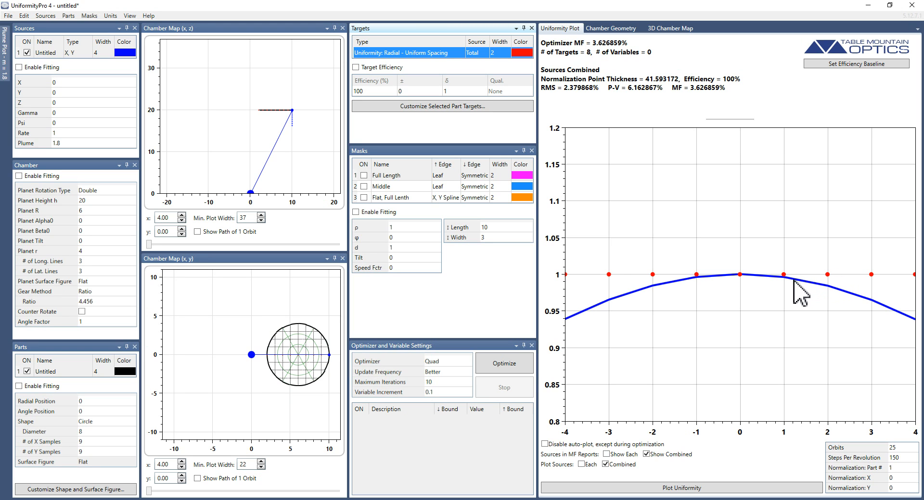
double_click(501, 53)
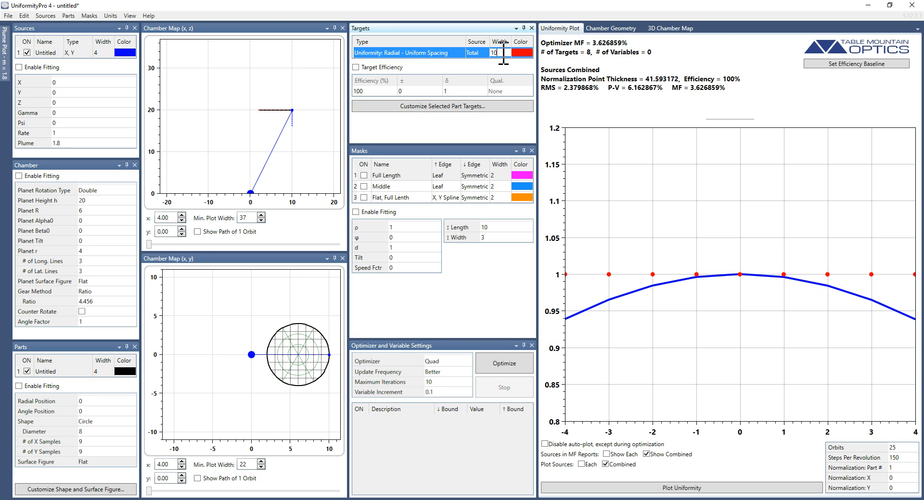
type("10")
key("Return")
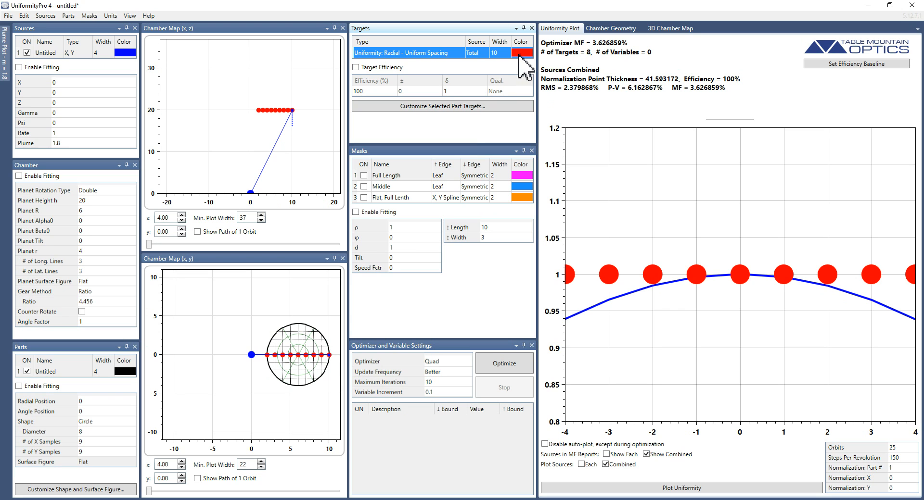
Step: Change the target type to Uniformity: Surface - Uniform Spacing
left_click(430, 55)
left_click(430, 54)
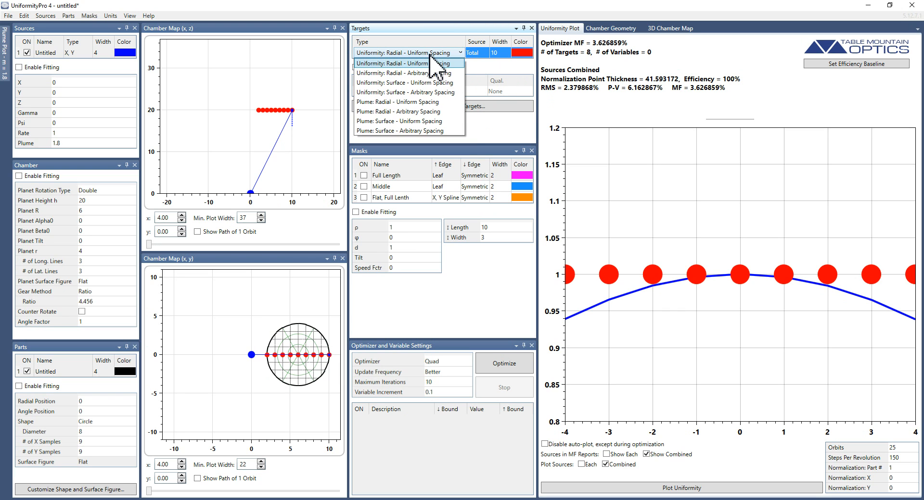
left_click(399, 82)
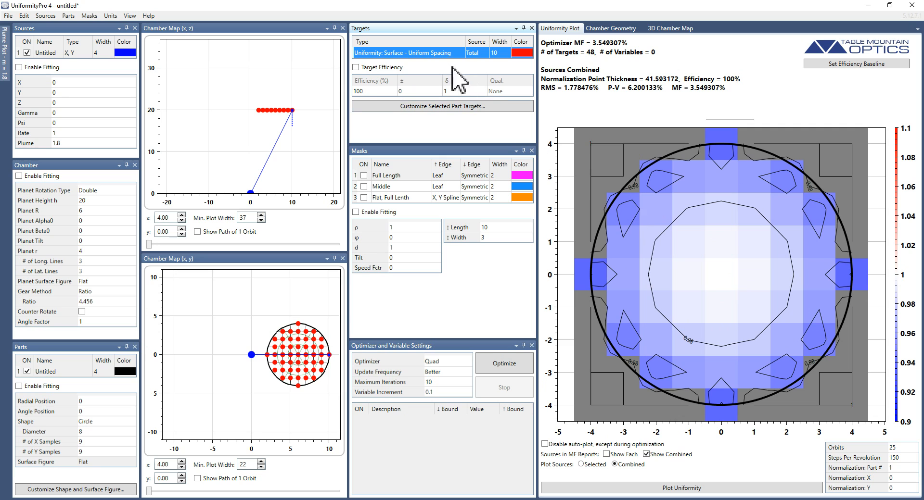
Step: Switch the target type back to Uniformity: Radial - Uniform Spacing and reduce the target's marker width to 3
left_click(443, 55)
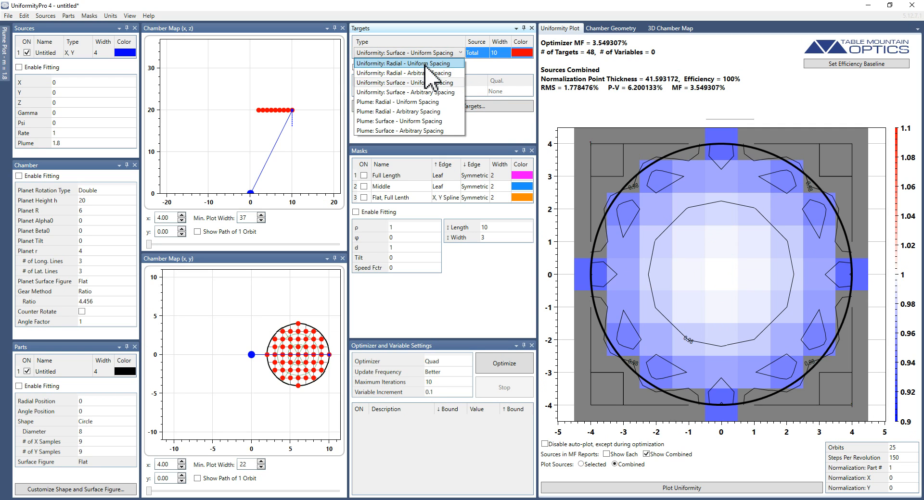
left_click(424, 64)
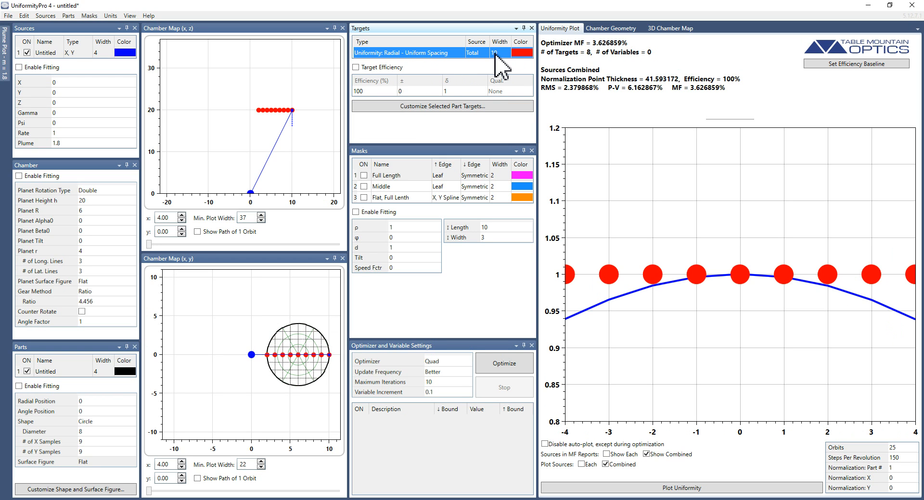
left_click(495, 53)
type("3")
key("Return")
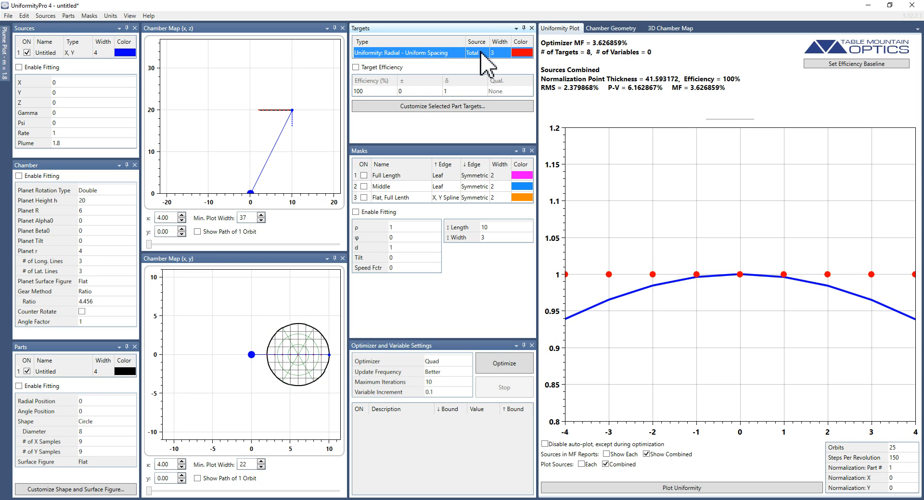
left_click(481, 53)
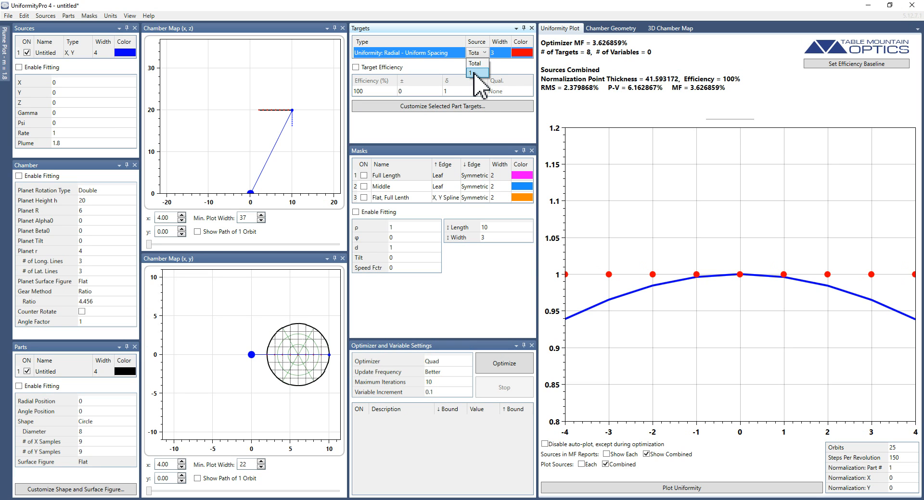
left_click(475, 63)
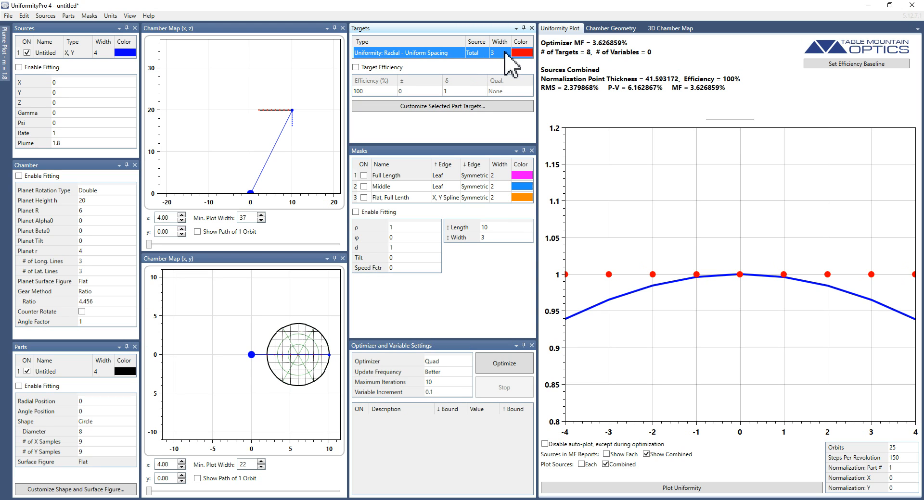
left_click(439, 54)
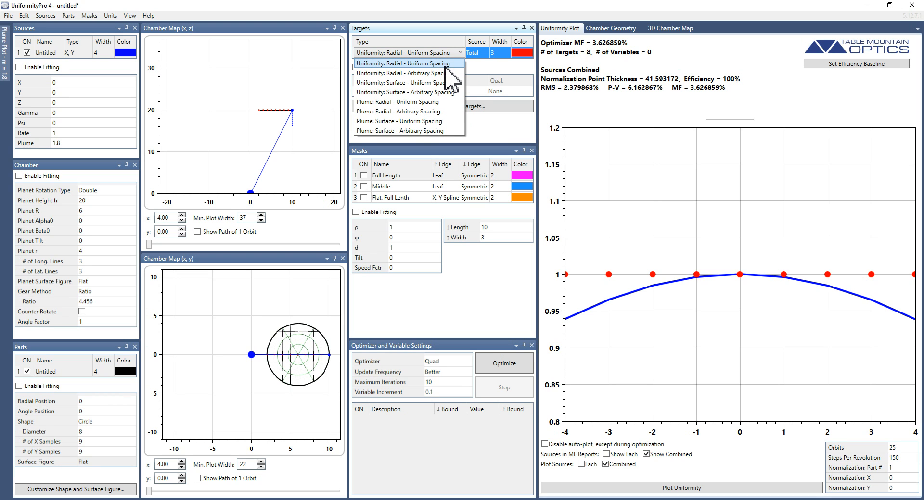
left_click(445, 63)
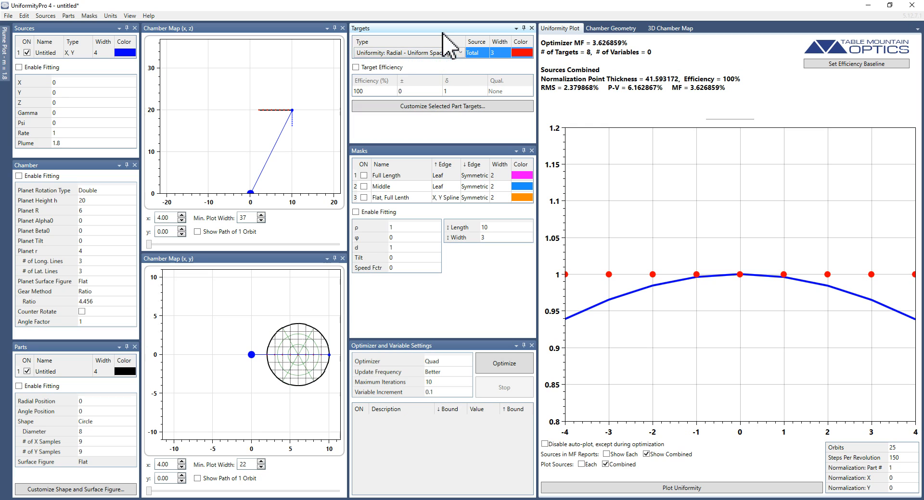
left_click(502, 53)
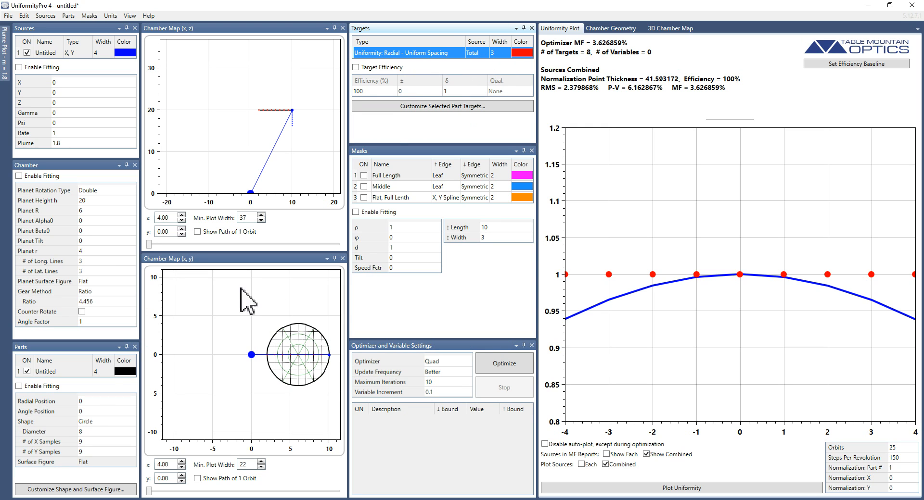
mouse_move(97, 440)
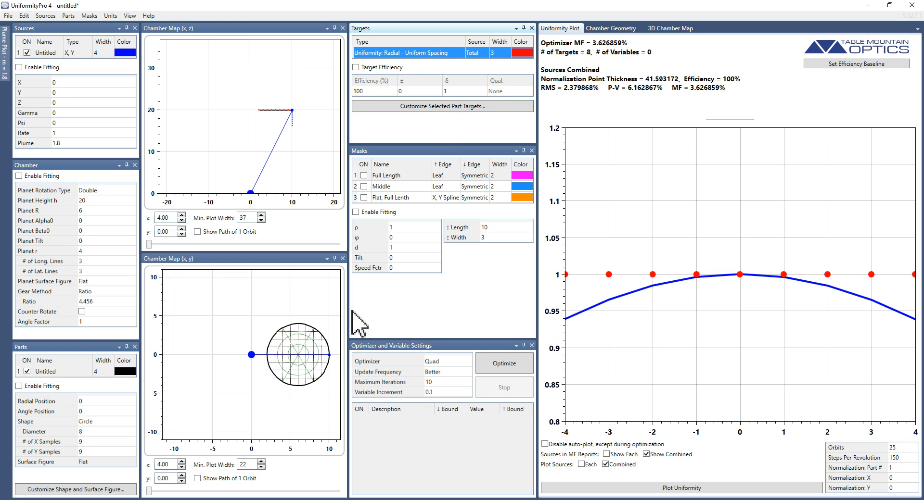
Step: Change the target type to Uniformity: Radial - Arbitrary Spacing and enlarge the Targets area to show the whole target table
left_click(435, 54)
left_click(434, 52)
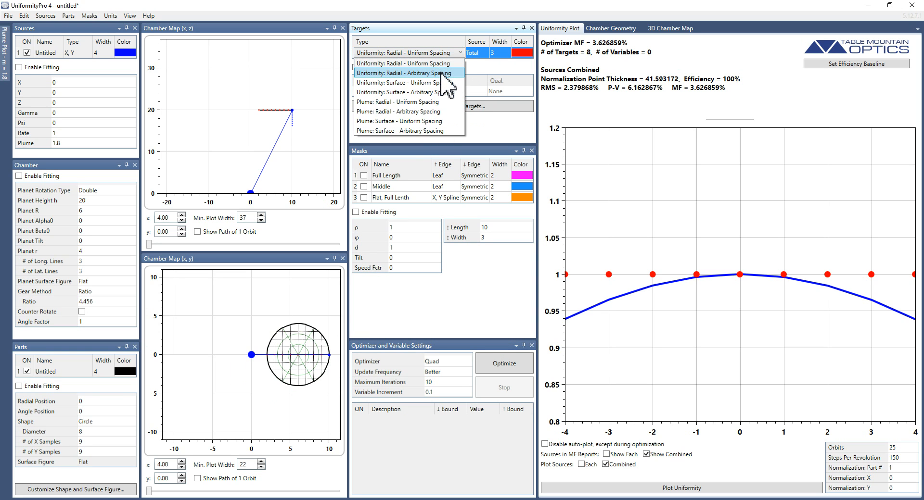
left_click(441, 73)
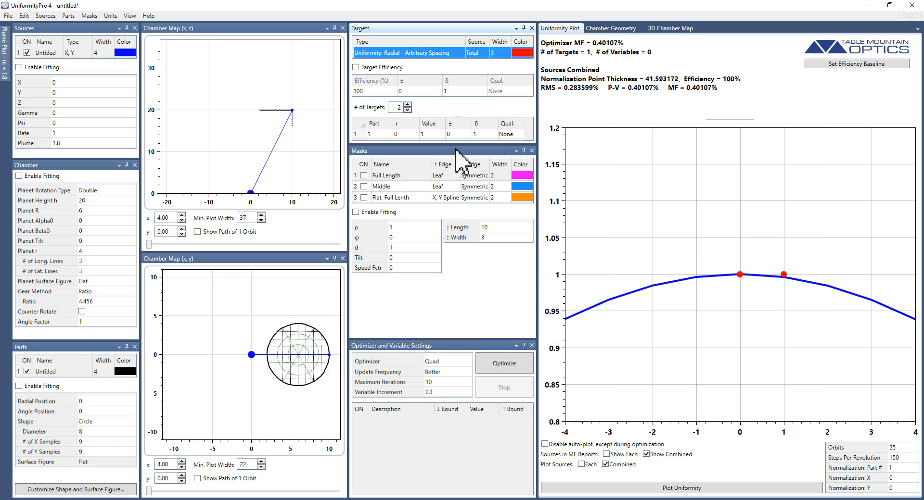
left_click_drag(453, 147, 453, 192)
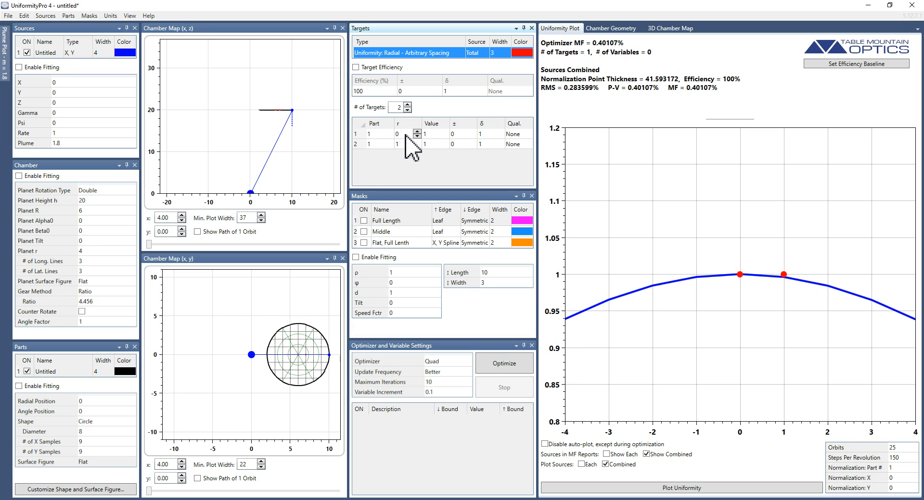
Step: Set the ± tolerance of both radial targets to 0.1
left_click(460, 134)
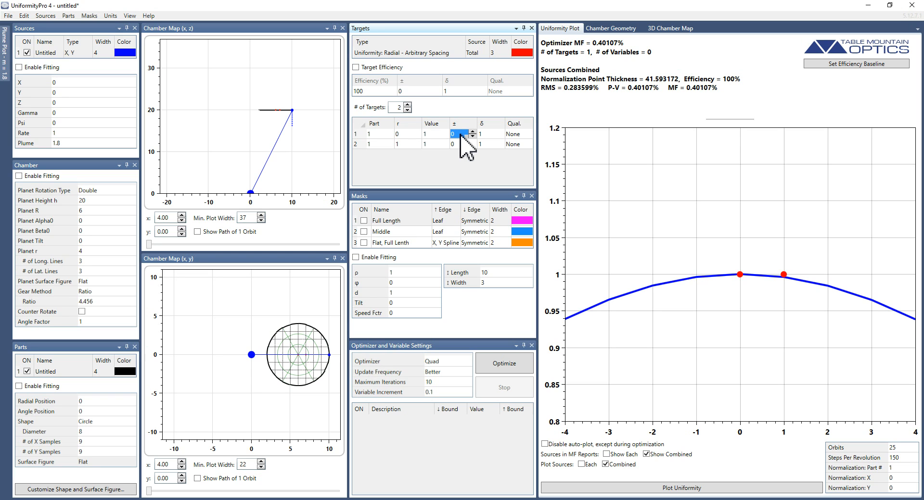
type(".1")
key("Return")
type(".1")
key("Return")
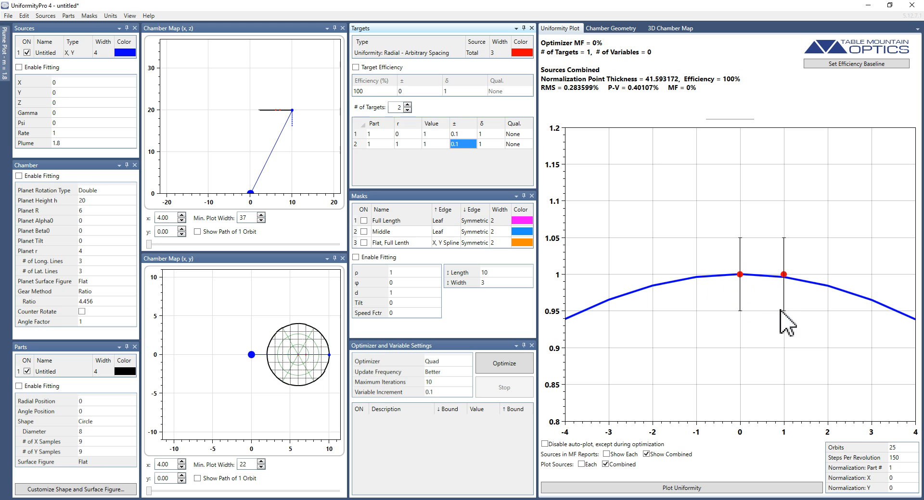
Step: Try δ values of 0.1 and 1000 for the first radial target, at r = 0
left_click(488, 134)
type(".1")
key("Return")
left_click(484, 135)
type("1000")
key("Return")
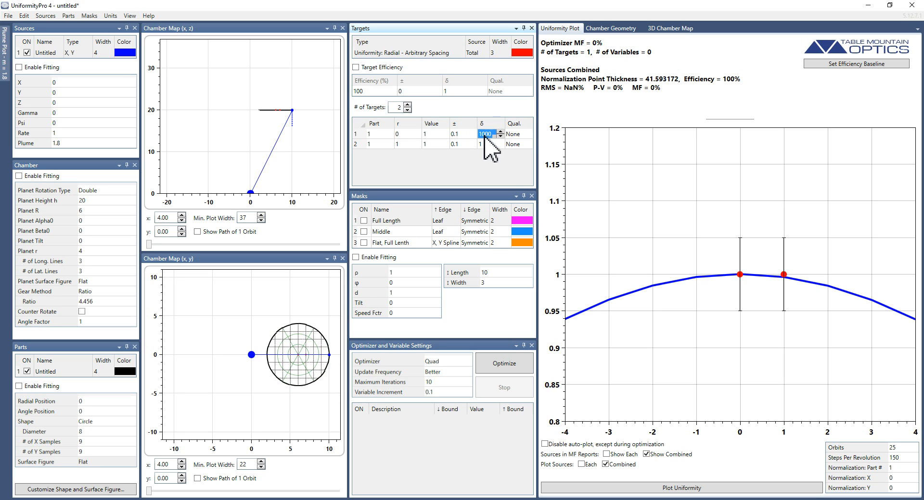
Step: Reset the δ value of the first radial target to 1
left_click(483, 134)
type("1")
key("Return")
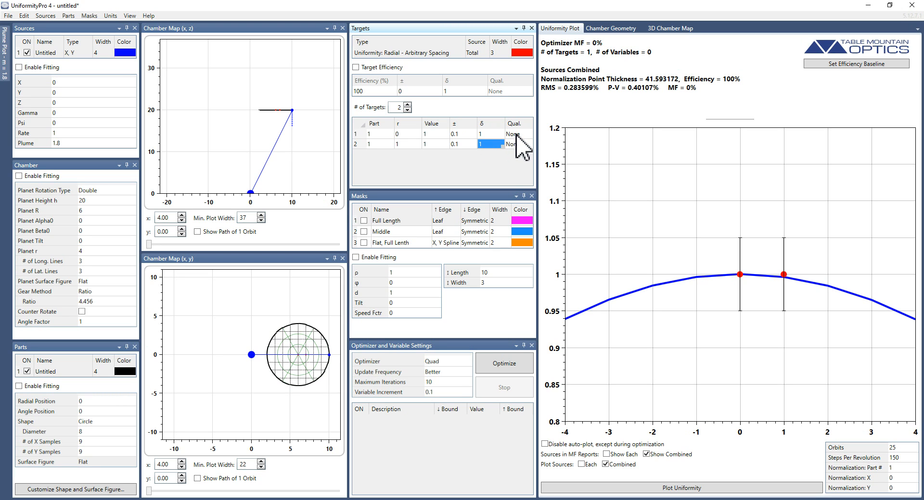
Step: Set the ± tolerance of the first radial target to 0, keeping its qualifier at None
left_click(516, 135)
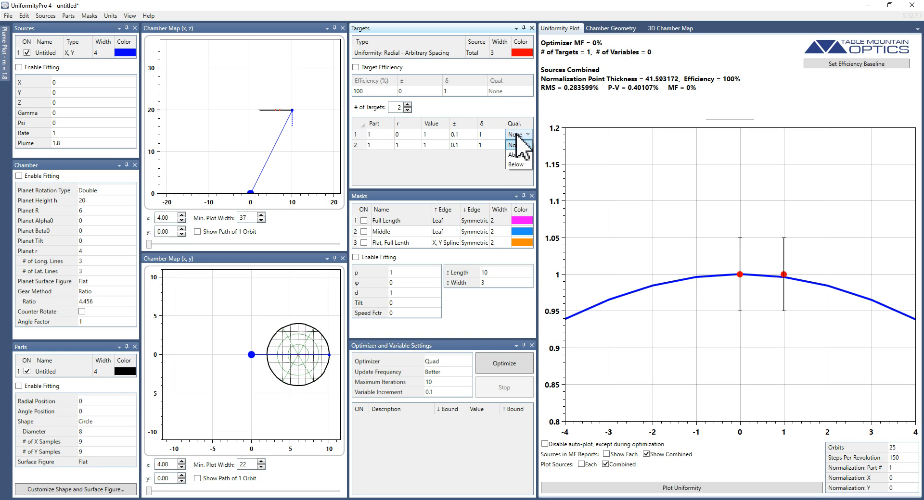
left_click(668, 227)
left_click(456, 136)
type("0")
key("Return")
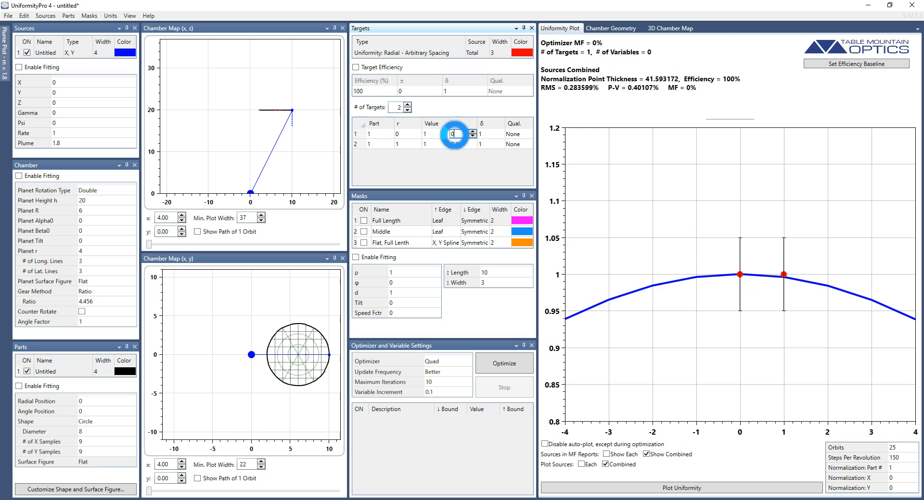
Step: Set the ± tolerance of the second radial target, at r = 1, to 0
type("0")
key("Return")
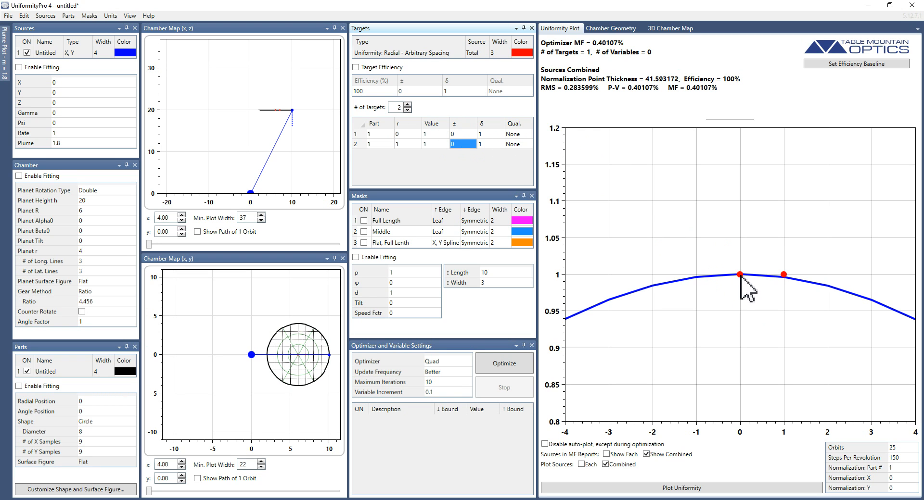
Step: Try the Above and Below qualifiers on the first radial target and Below on the second
double_click(518, 135)
left_click(520, 153)
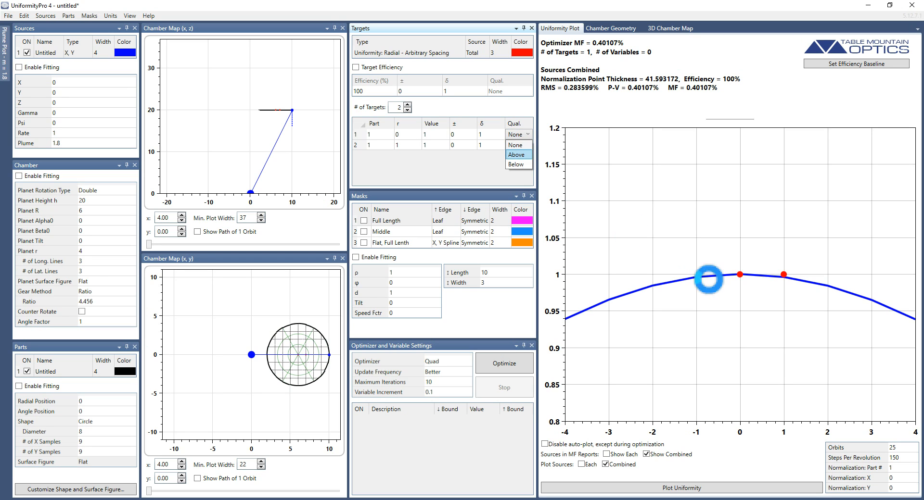
double_click(519, 135)
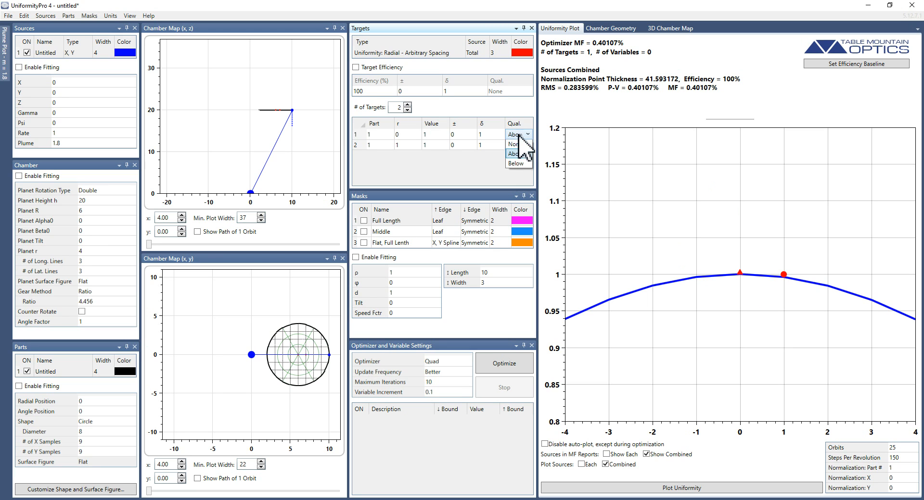
left_click(517, 161)
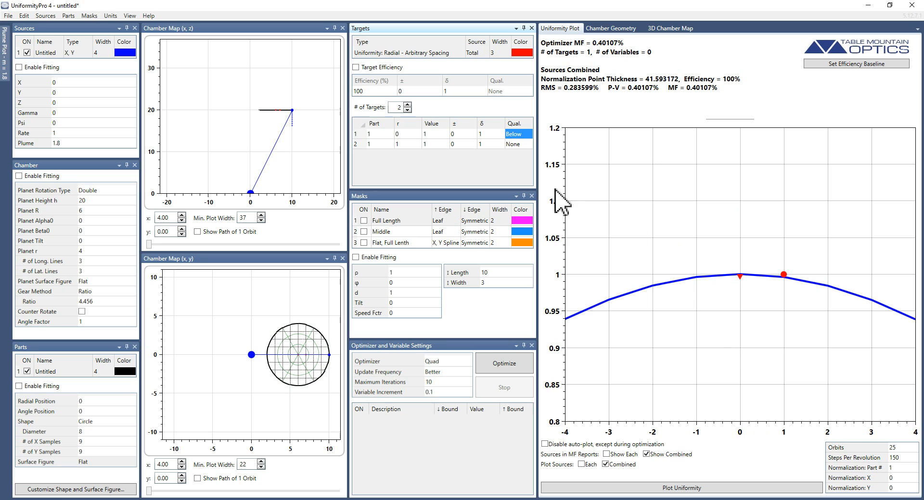
double_click(518, 144)
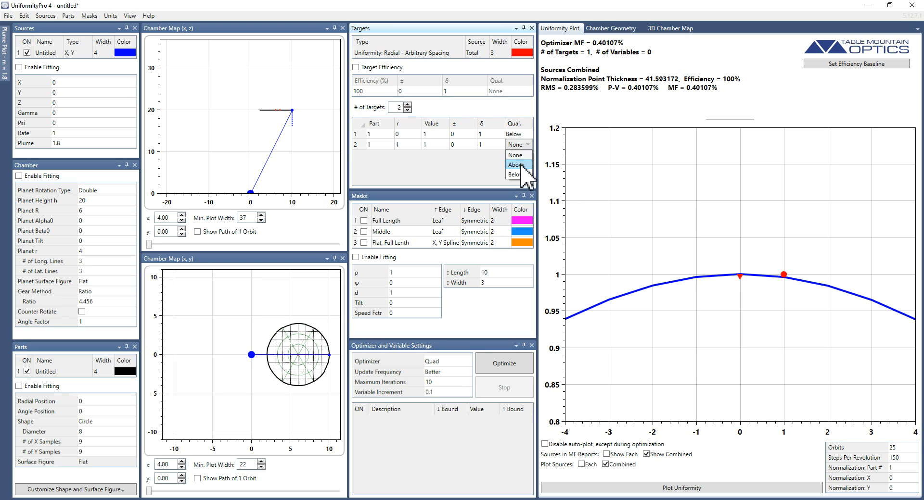
left_click(522, 174)
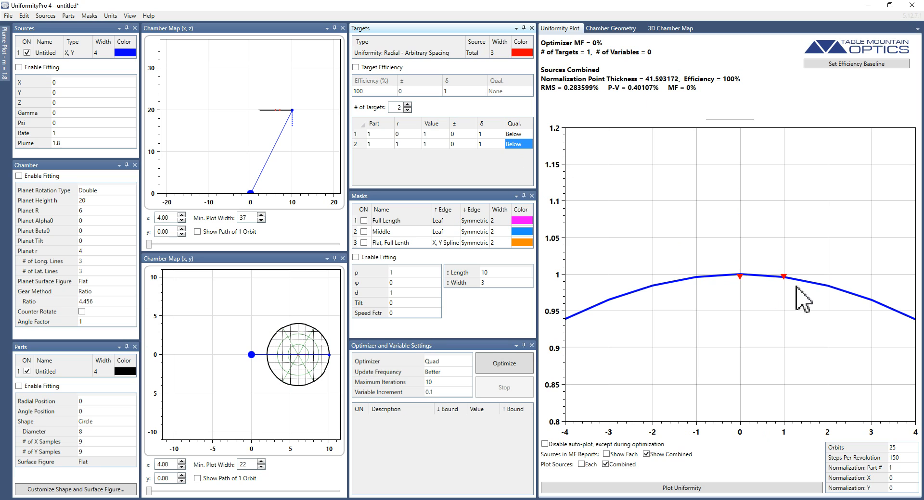
Step: Reset the qualifiers of both radial targets to None
double_click(518, 144)
left_click(518, 155)
double_click(517, 144)
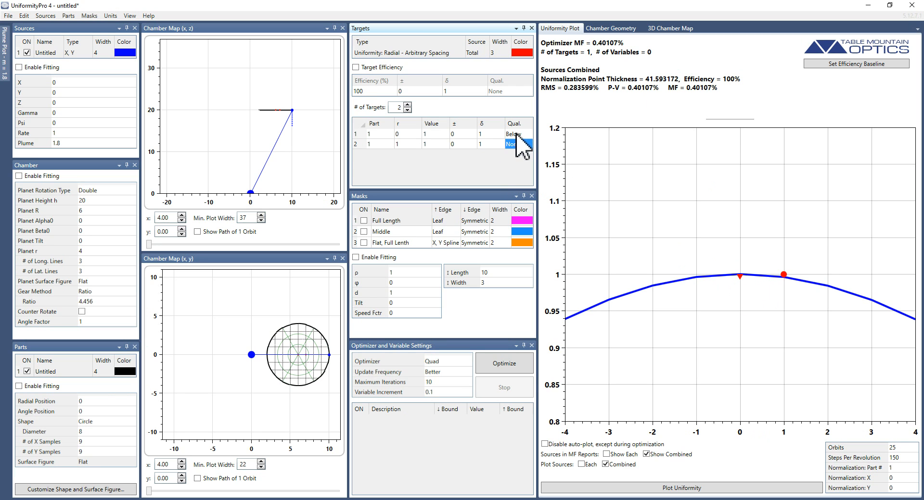
left_click(518, 145)
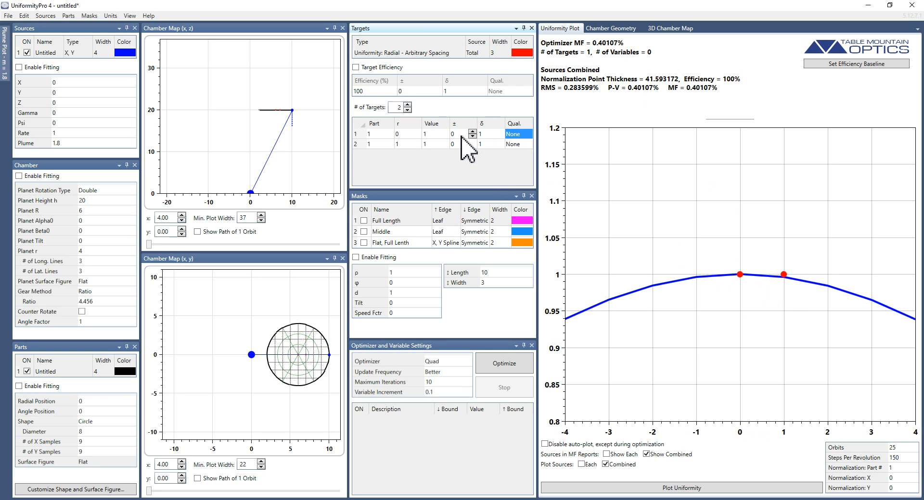
double_click(461, 135)
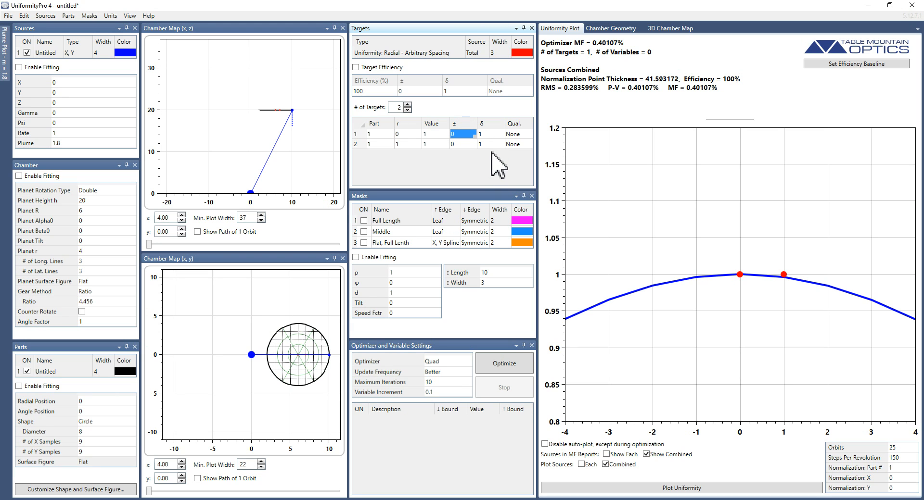
Step: Change the target type to Uniformity: Radial - Uniform Spacing
left_click(426, 54)
left_click(426, 53)
left_click(426, 63)
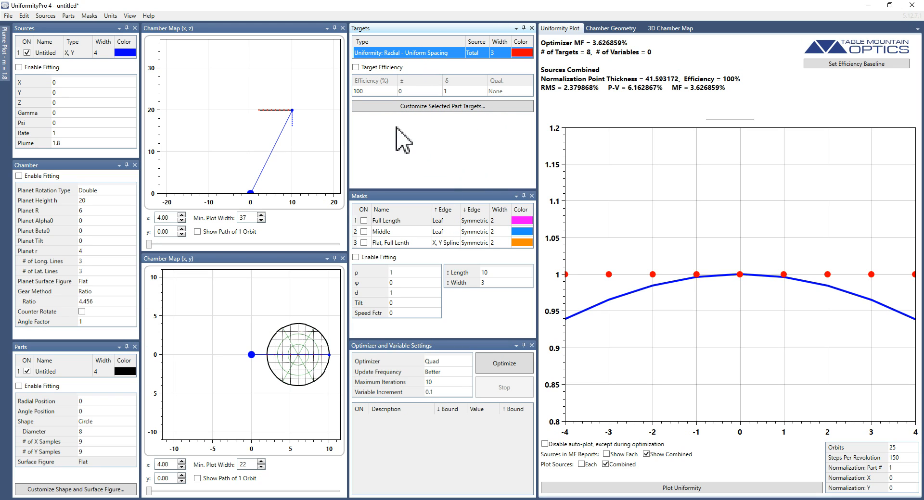
Step: Open the customized target list for part 1, examine its radial positions and target settings, and close it with the values accepted
left_click(502, 108)
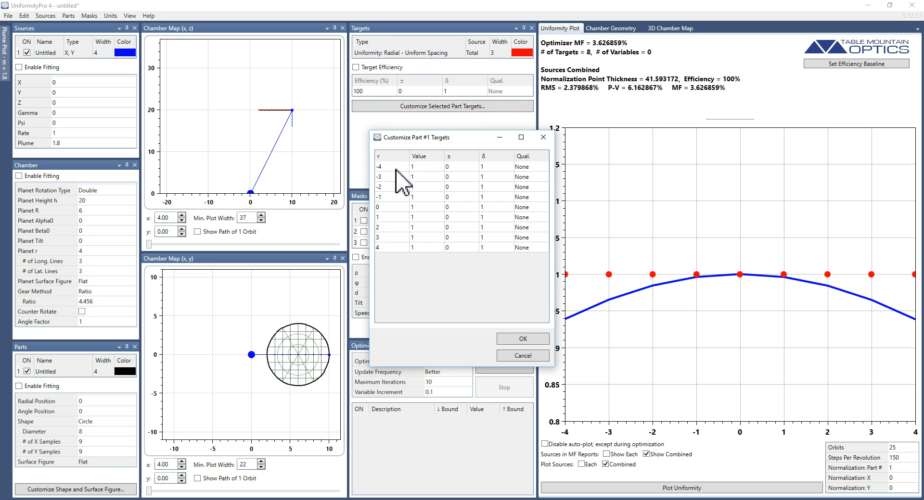
left_click(457, 187)
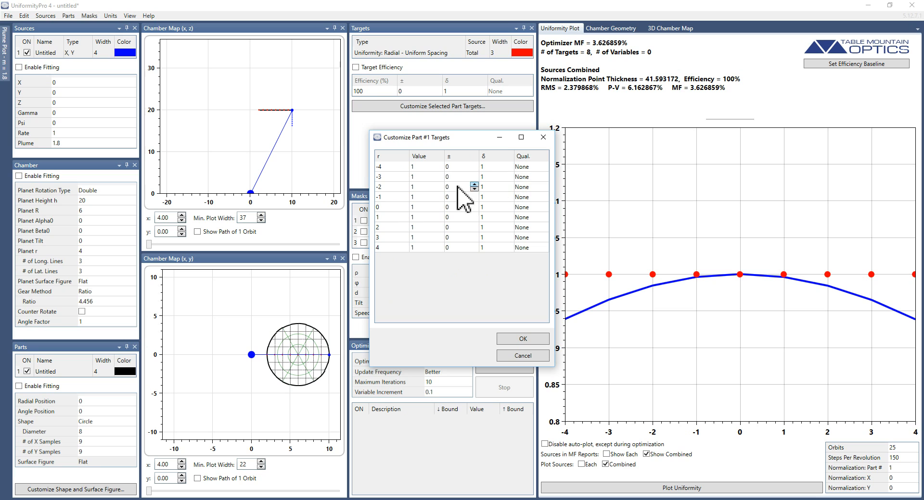
left_click(387, 167)
left_click(388, 177)
left_click(388, 187)
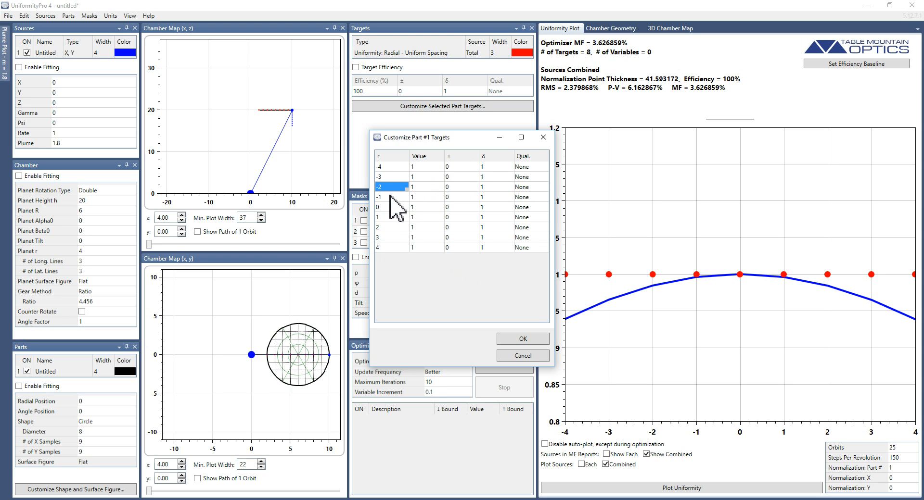
left_click(389, 197)
left_click(389, 207)
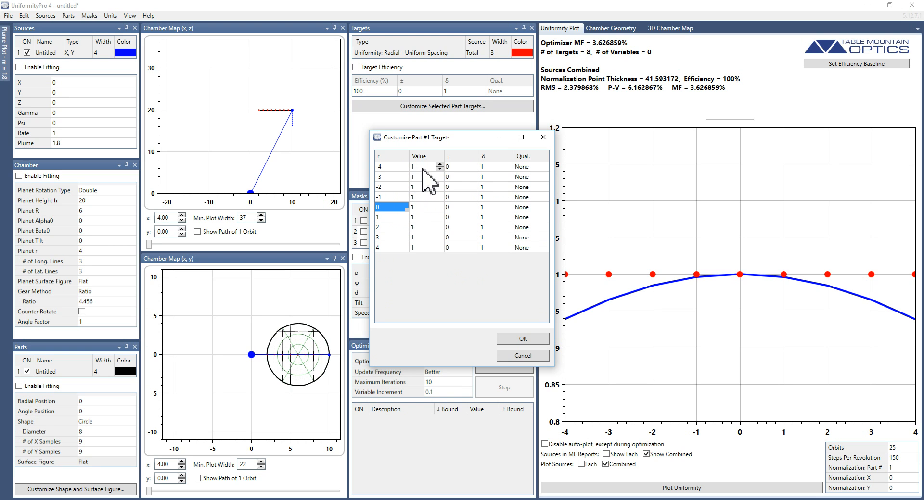
left_click(514, 342)
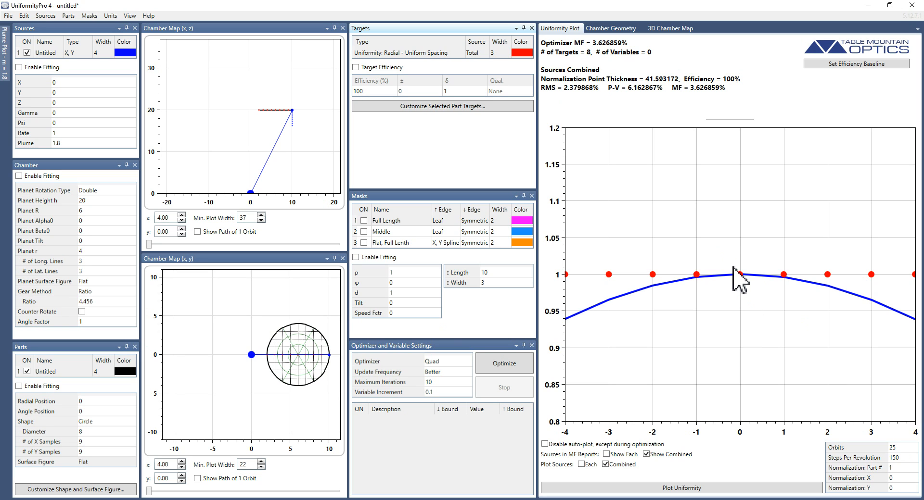
Step: Set the normalization X position to 0.5
left_click(895, 479)
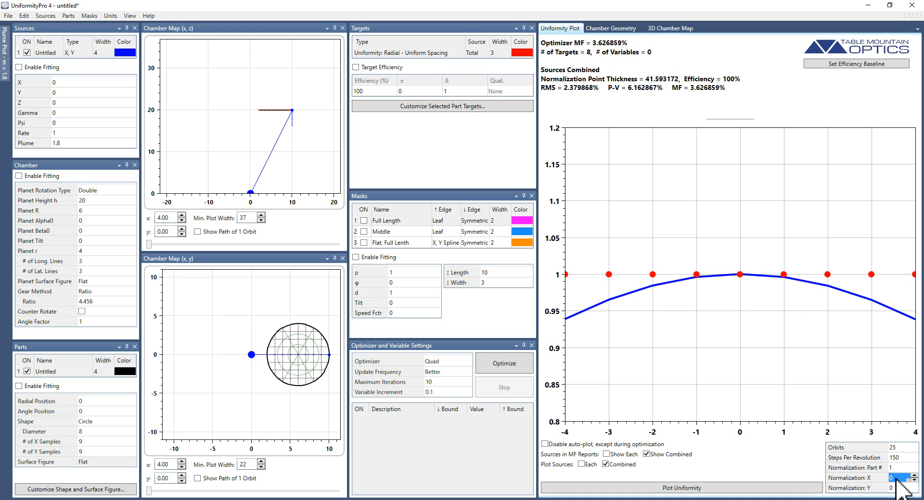
type("1")
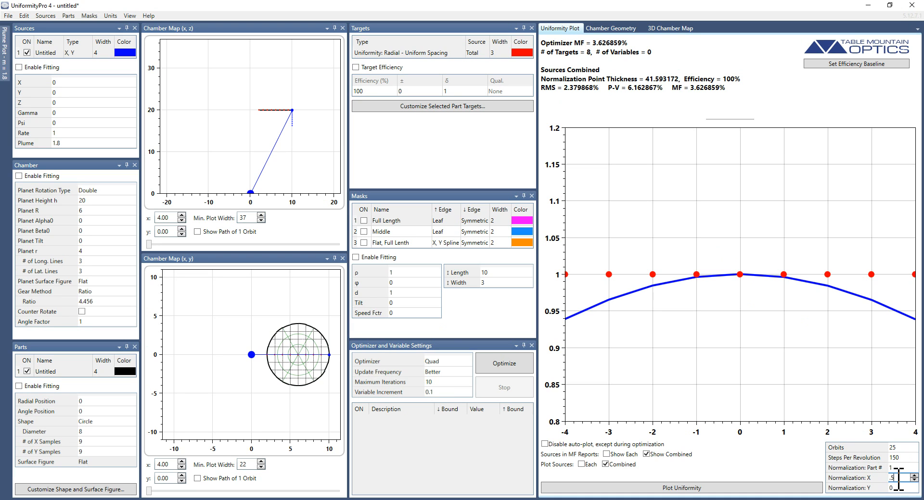
key("Tab")
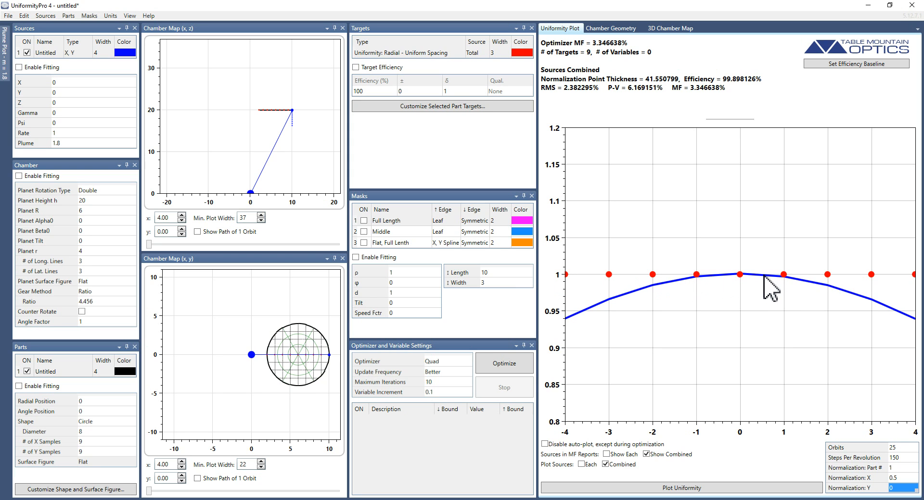
Step: Reset the normalization X position to 0
left_click(894, 478)
type("0")
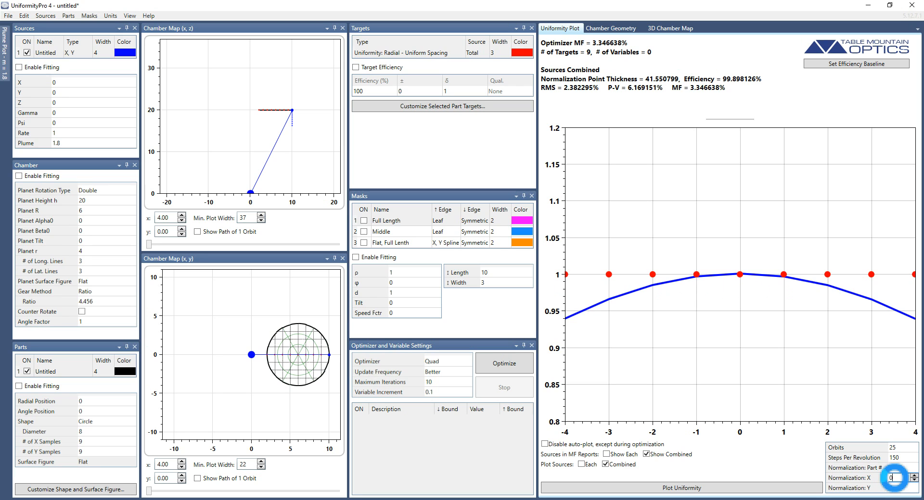
left_click(894, 488)
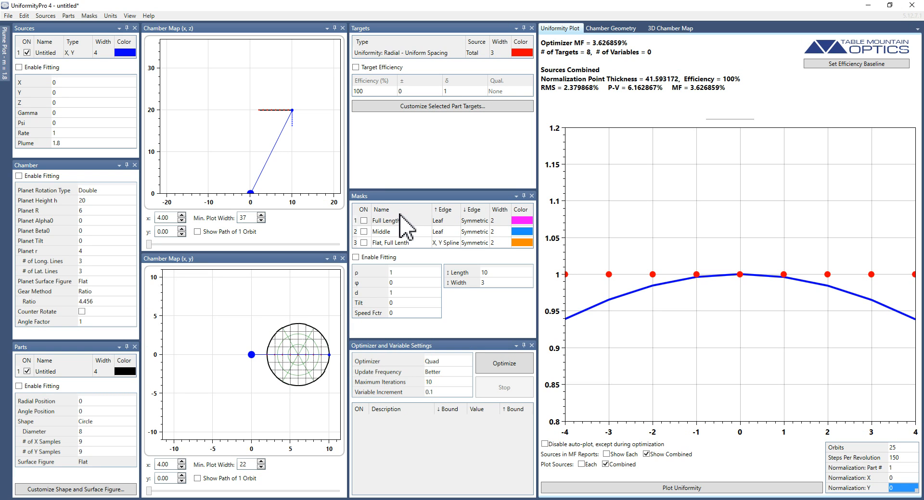
Step: Turn on all three masks: Full Length, Middle, and Flat, Full Lenth
left_click(364, 221)
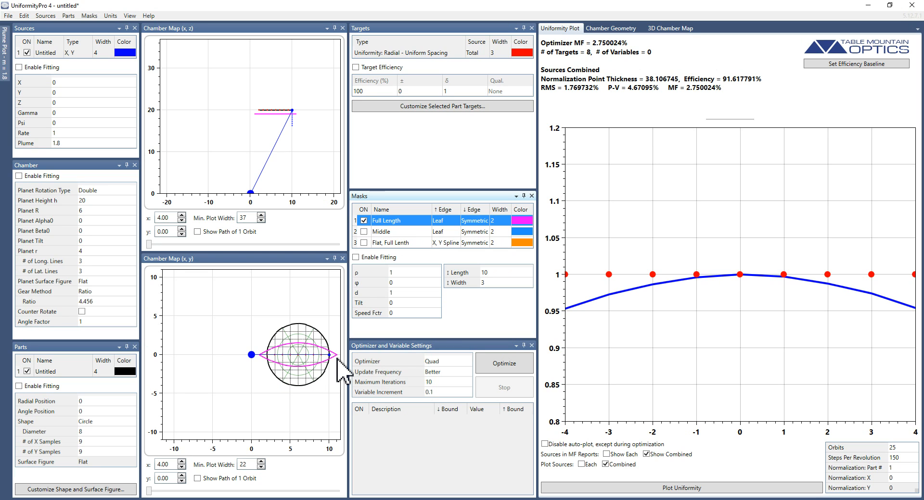
left_click(363, 232)
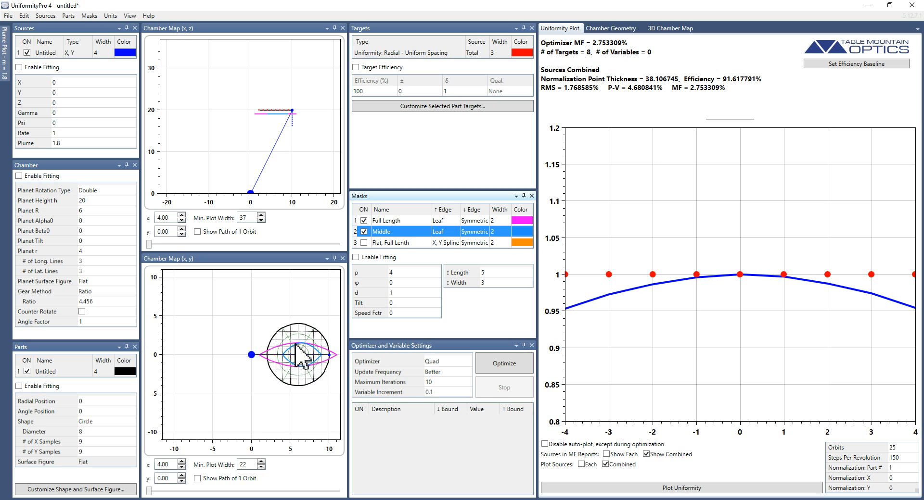
left_click(364, 242)
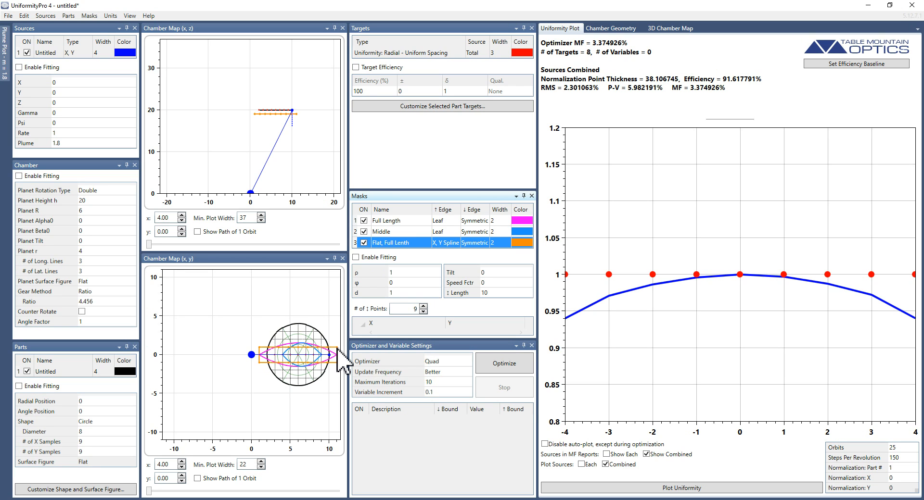
Step: Turn off the Flat, Full Lenth mask and the Middle mask, leaving Full Length on
left_click(363, 242)
left_click(364, 231)
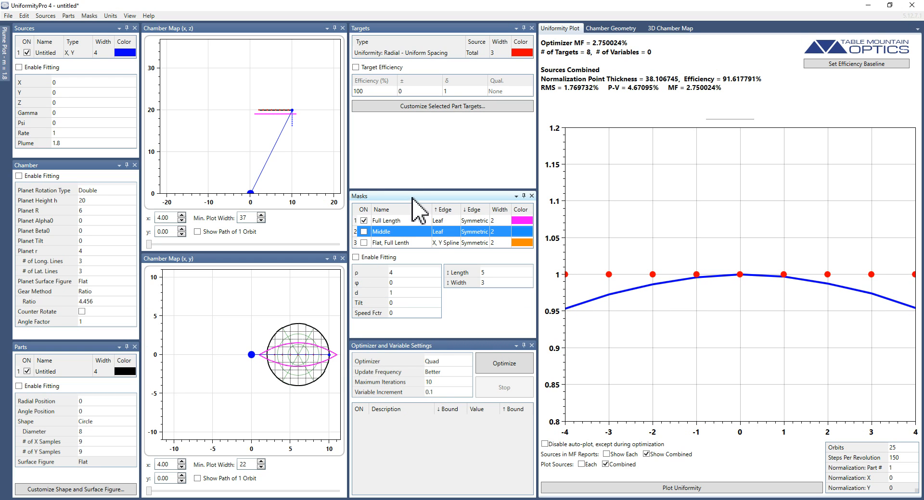
Step: Give the optimizer settings more room and enable fitting for the Full Length mask
left_click_drag(413, 185, 414, 134)
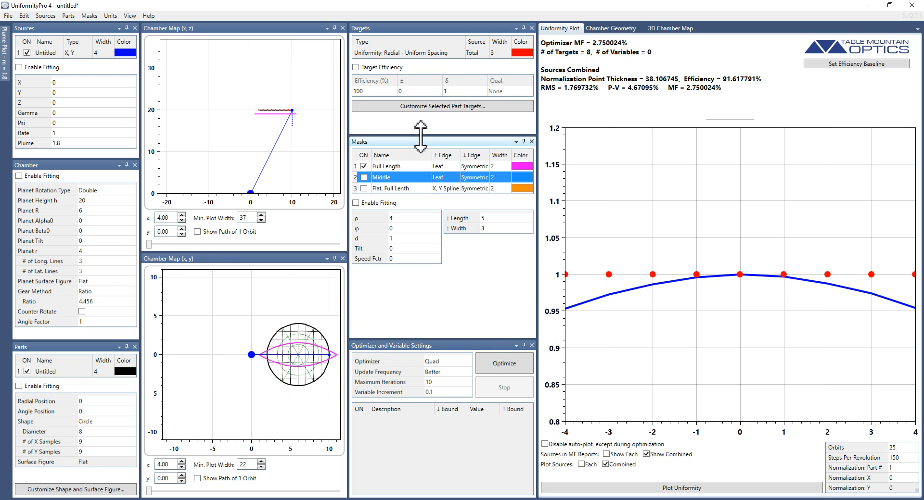
left_click_drag(429, 339, 429, 297)
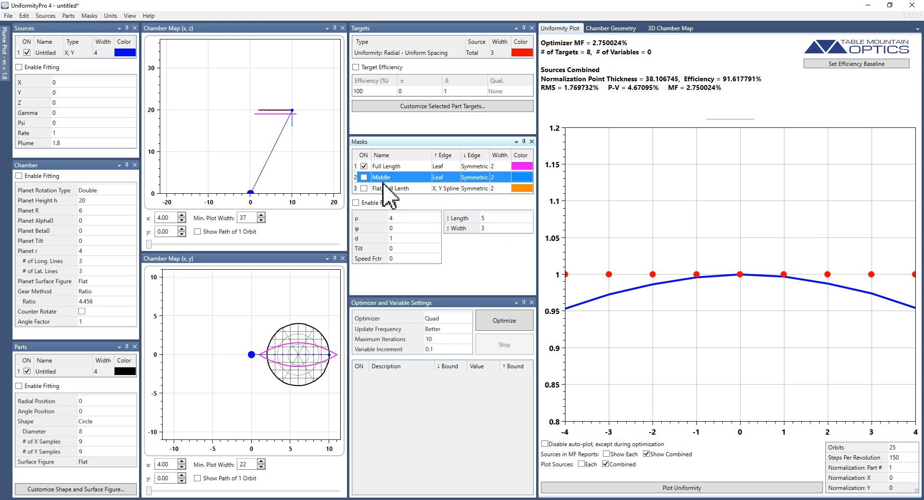
left_click(387, 203)
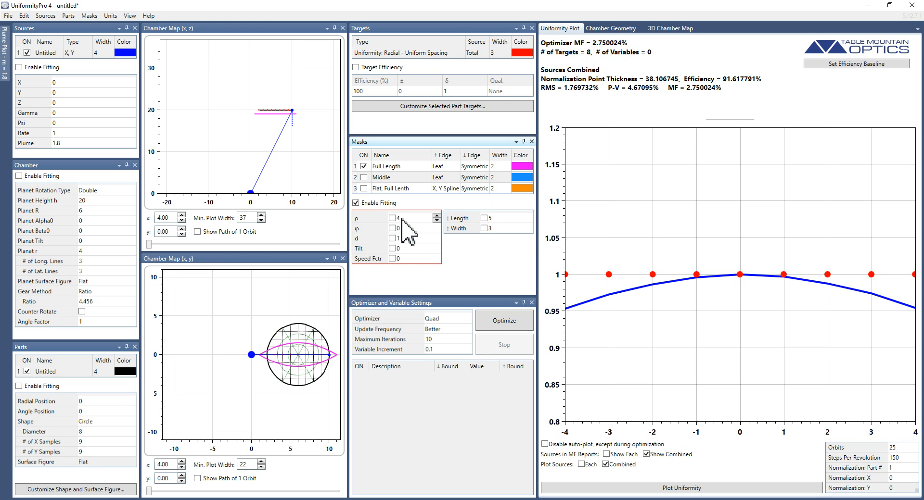
left_click(408, 167)
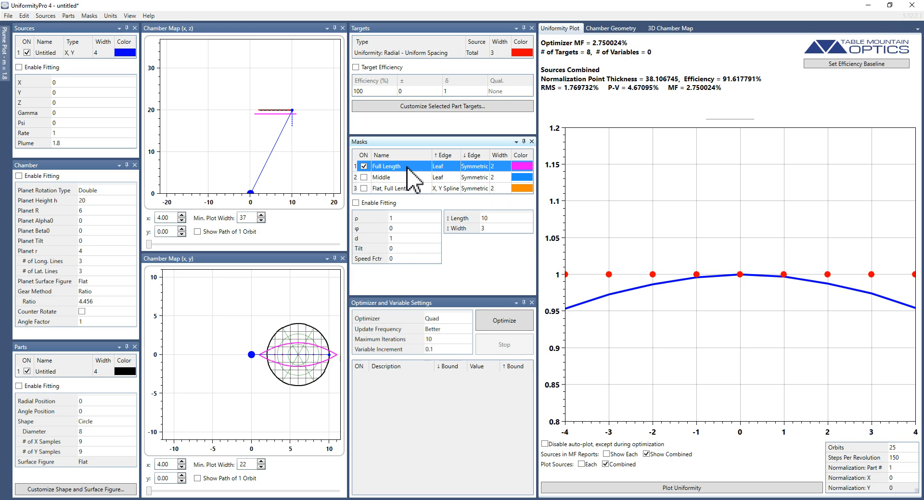
left_click(384, 203)
left_click(384, 204)
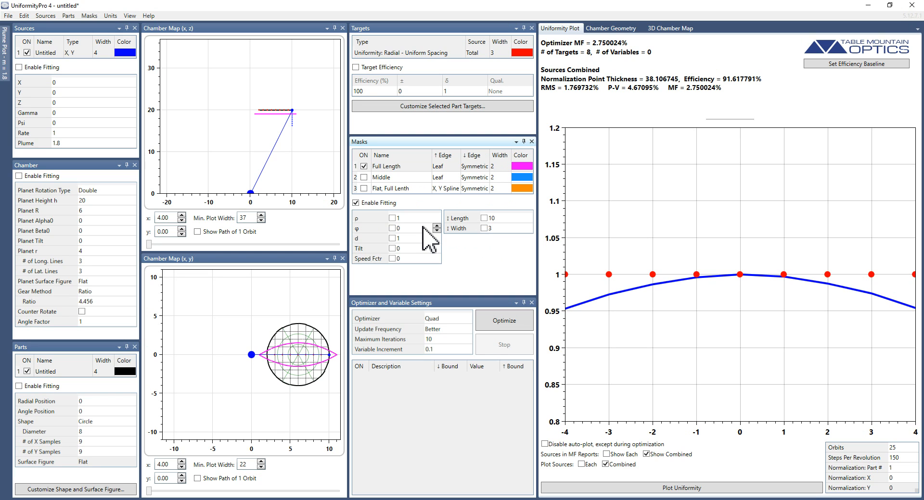
Step: Make ρ, Length and Width of the Full Length mask fitting variables
left_click(392, 218)
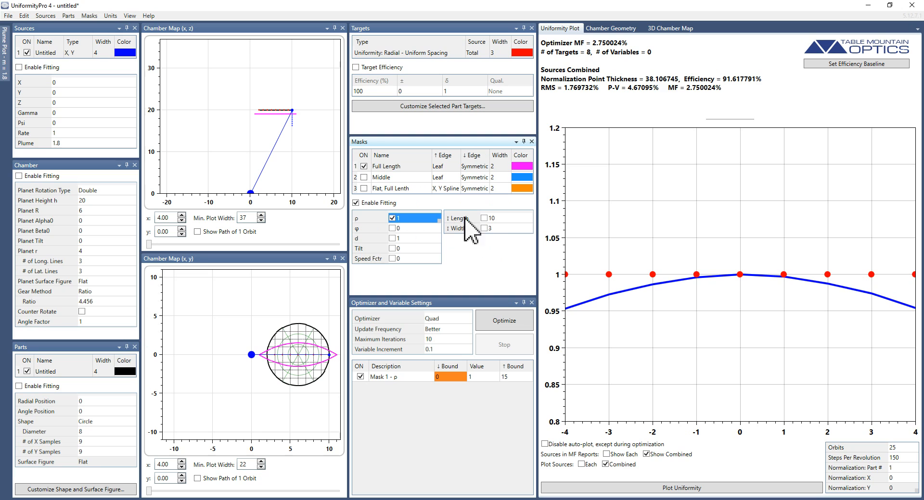
left_click(484, 218)
left_click(484, 229)
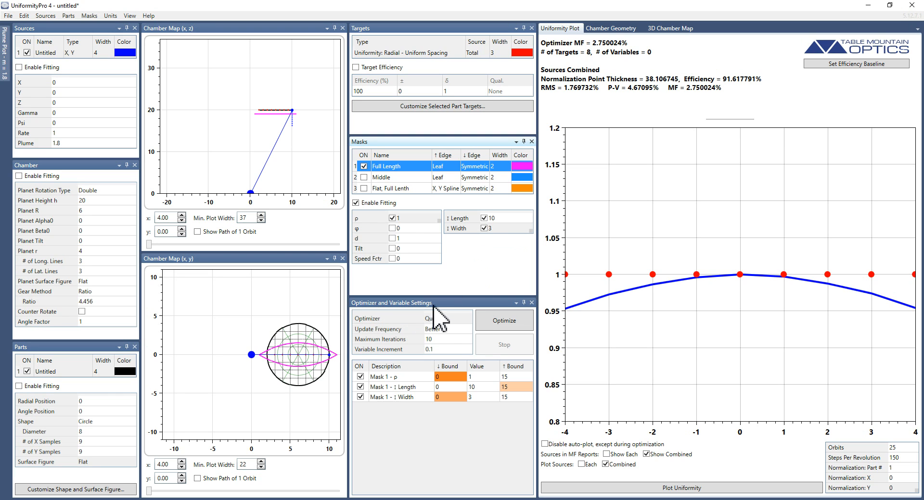
Step: Switch the optimizer to DLS and set its derivative increment to 1
left_click(449, 304)
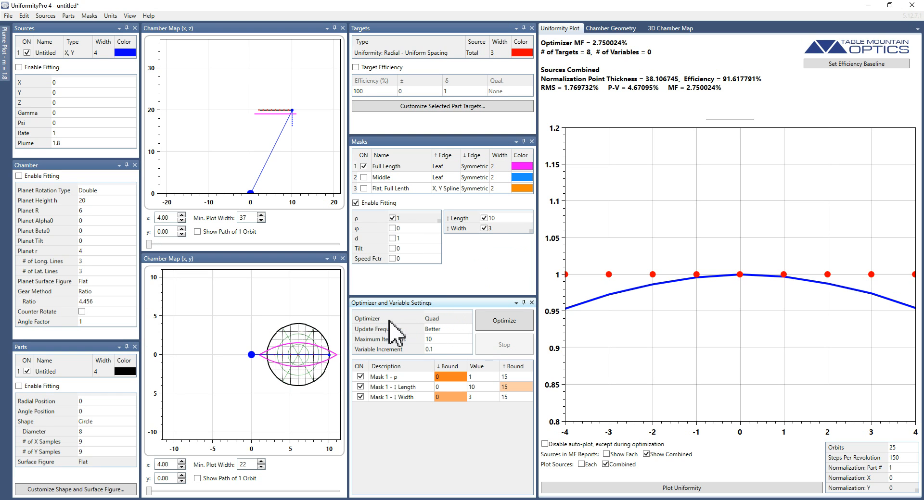
left_click(446, 320)
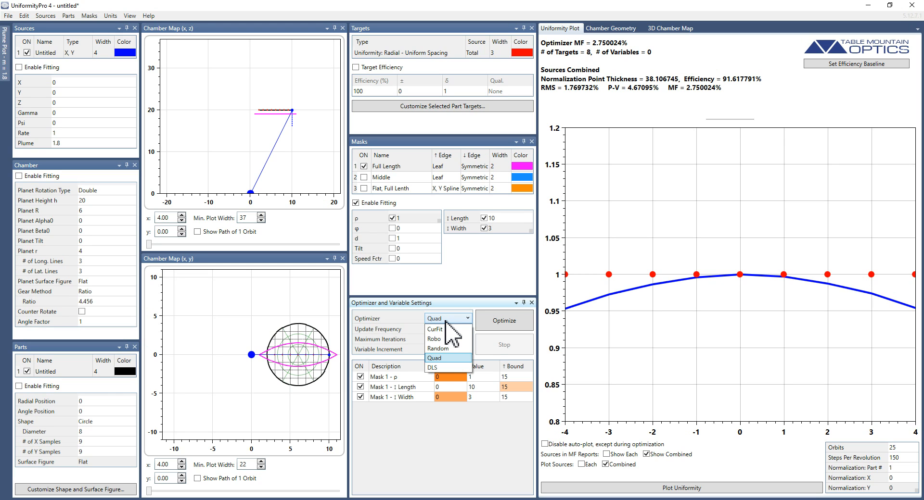
left_click(436, 367)
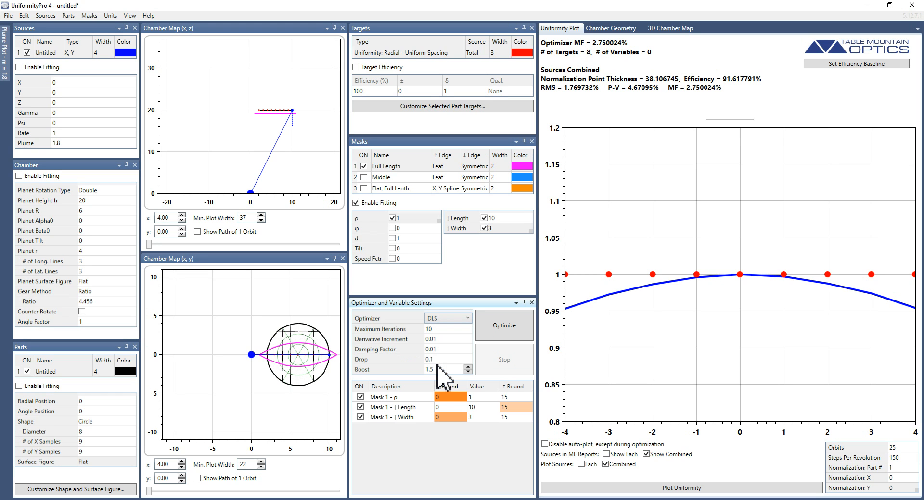
left_click(443, 339)
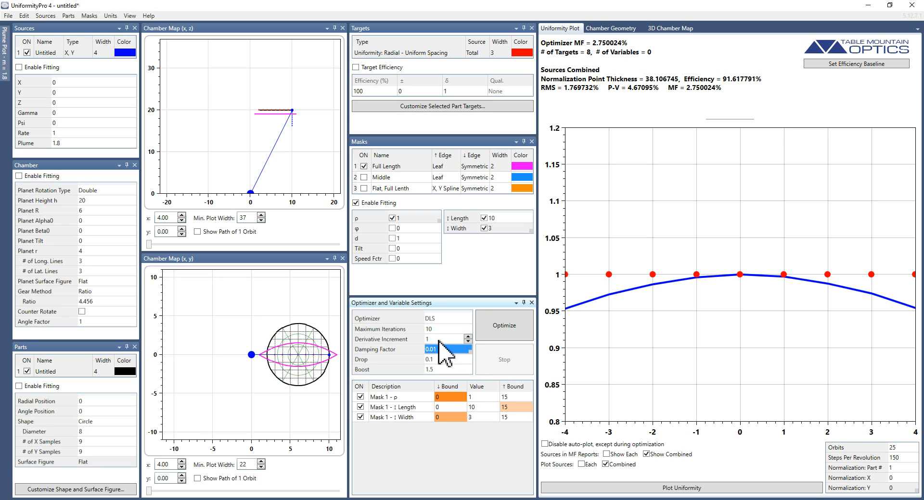
Step: Set the optimizer's derivative increment to 0.1
type(".1")
key("Tab")
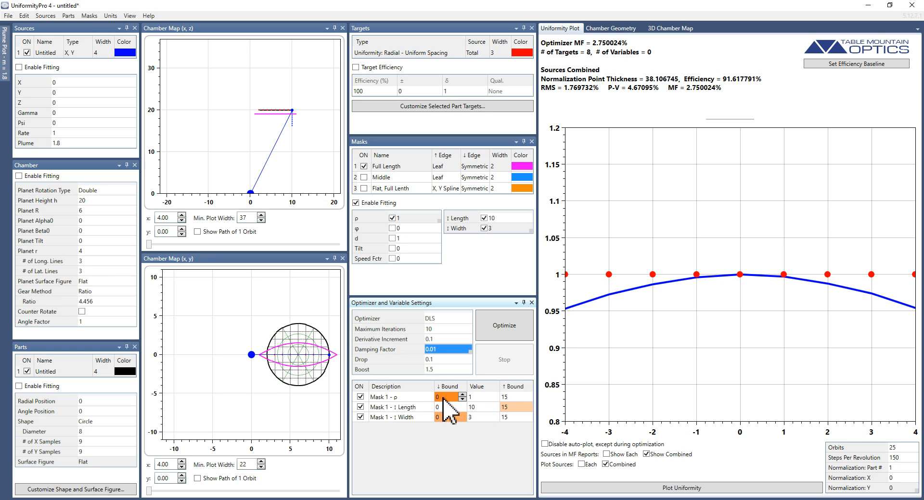
Step: Try ρ values of 7.5, 14.9 and 15 for the Full Length mask in the fitting variables
left_click(478, 397)
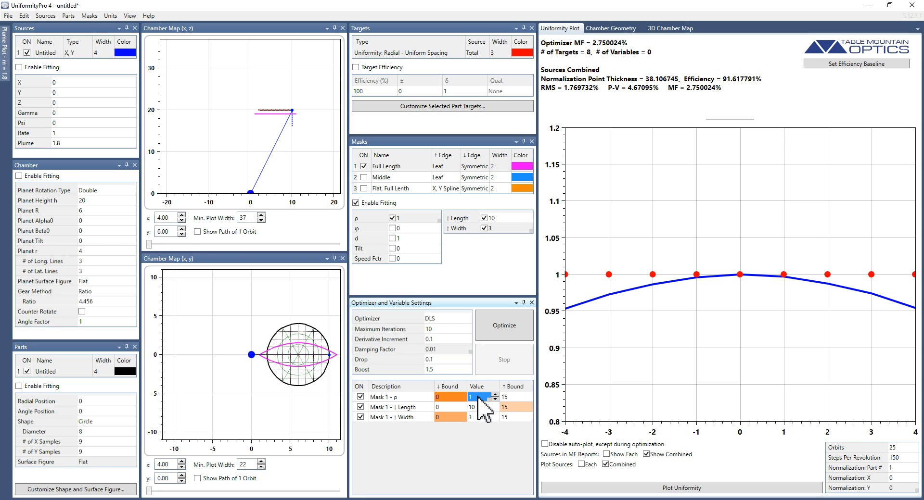
type("7.5")
left_click(474, 405)
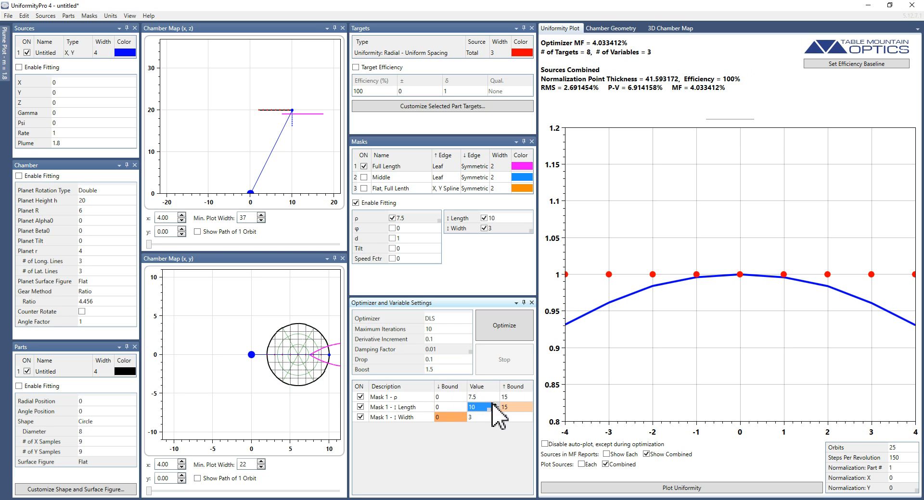
left_click(477, 400)
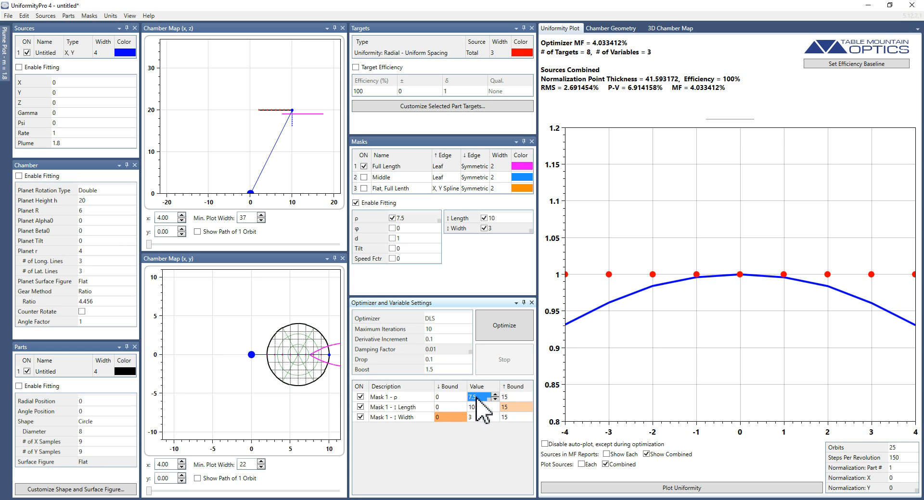
type("14.9")
key("Return")
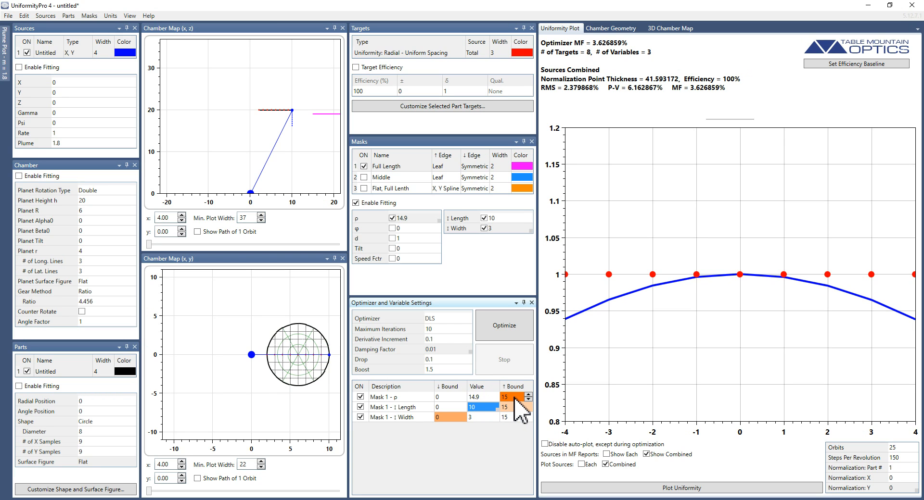
left_click(475, 399)
type("15")
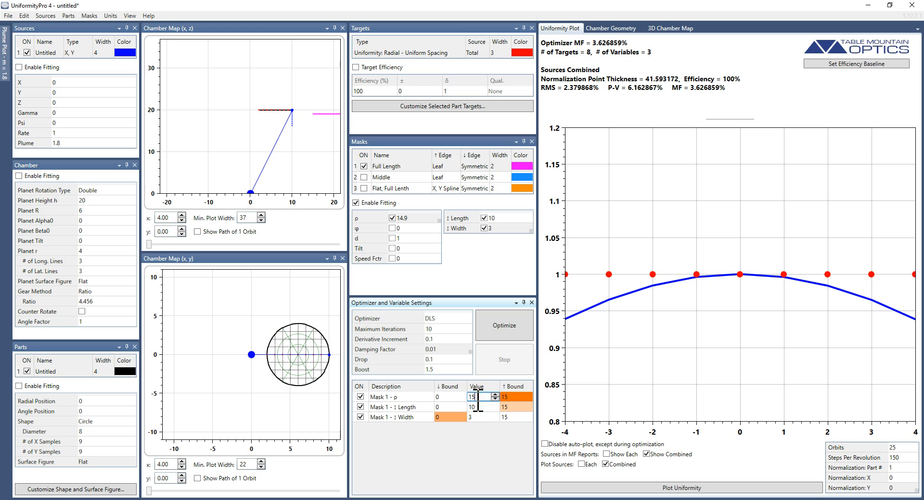
key("Return")
left_click(513, 397)
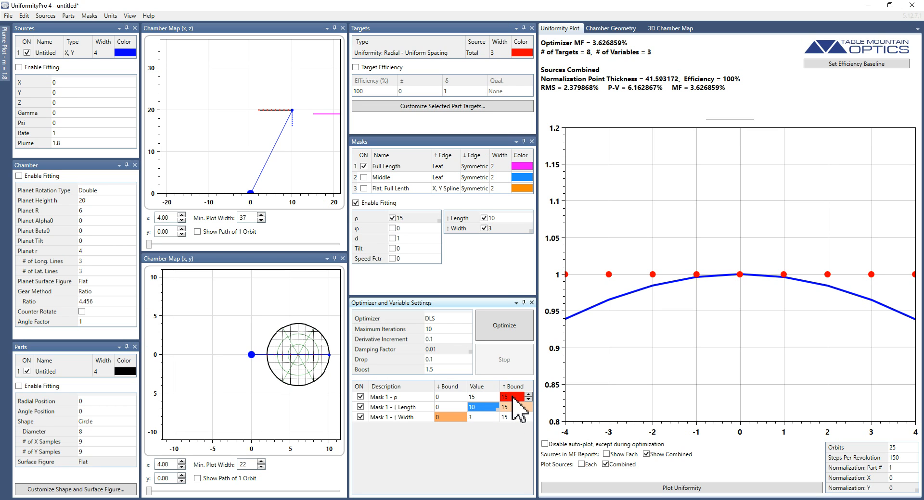
Step: Set the Full Length mask's ρ to 1 and run the DLS optimization
left_click(476, 397)
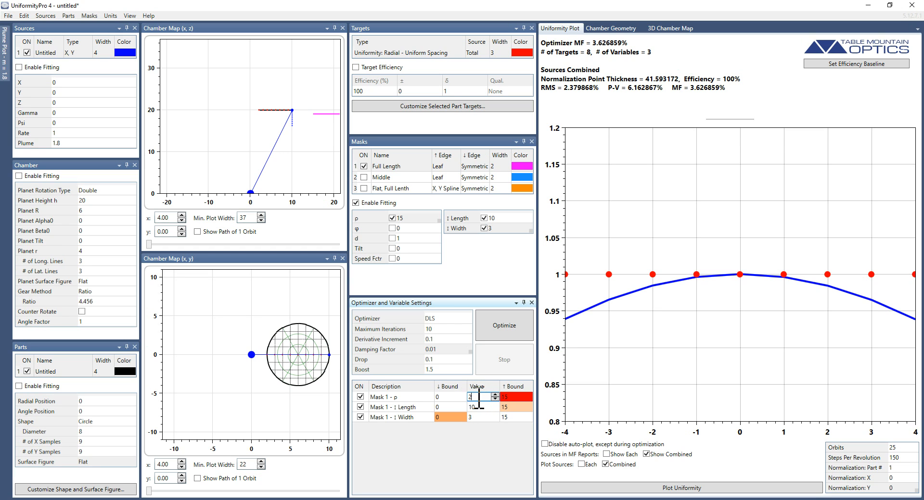
type("2")
type("1")
key("Return")
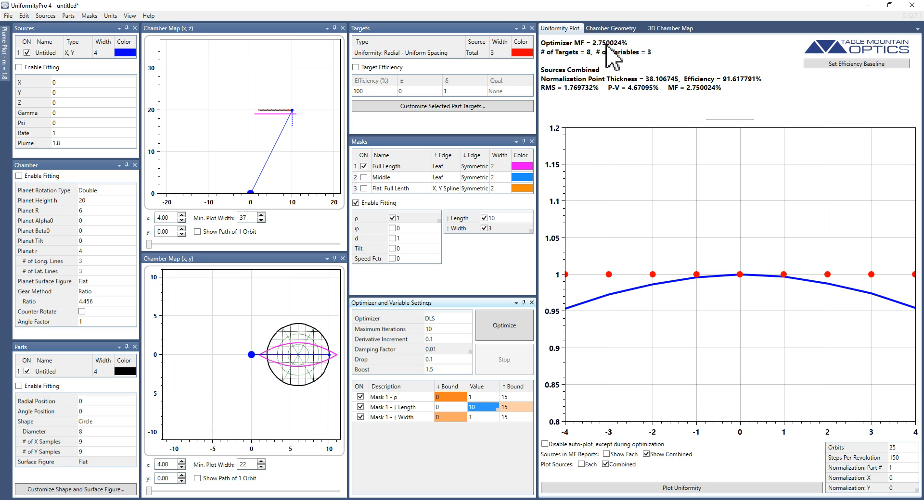
left_click(498, 320)
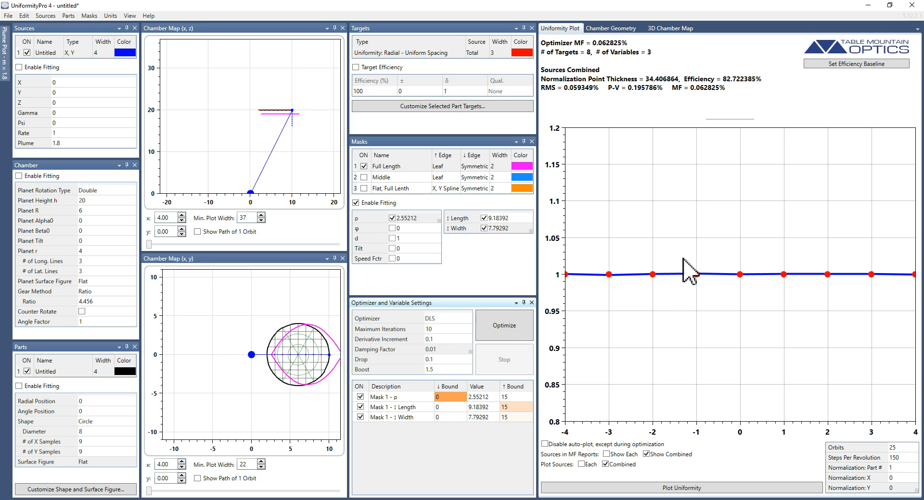
Step: Set the uniformity plot's vertical axis to a minimum of 0.99 and a maximum of 1.01
right_click(676, 239)
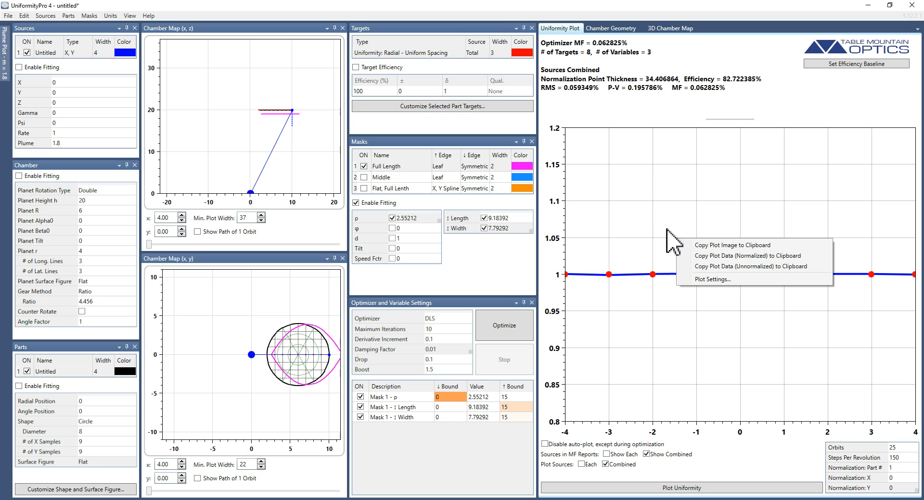
left_click(712, 279)
left_click(412, 153)
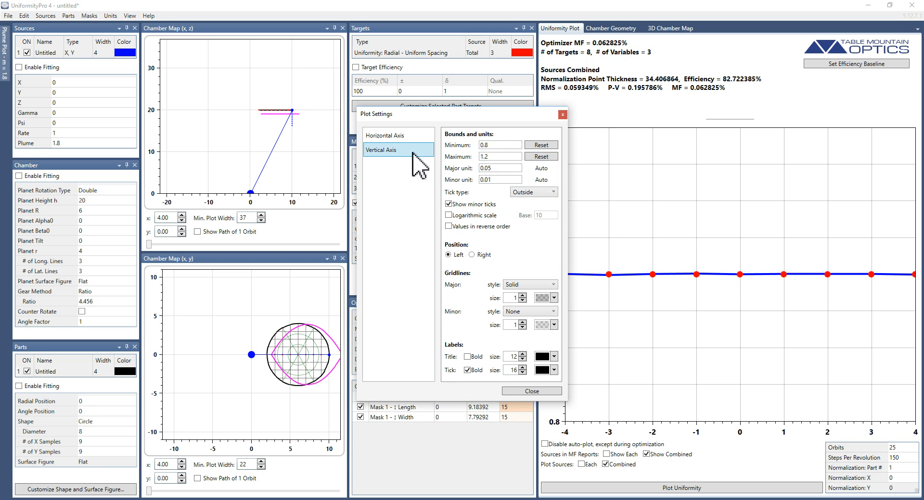
left_click(497, 145)
key("BackSpace")
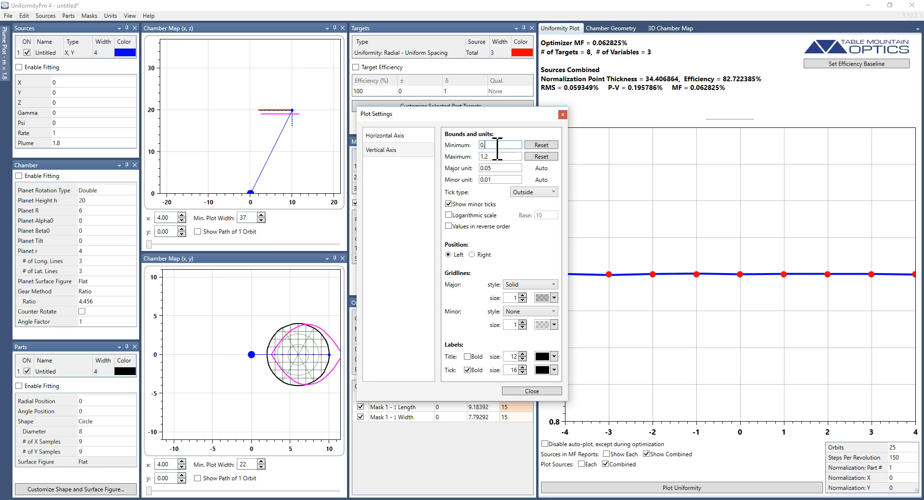
type("99")
left_click(500, 156)
key("BackSpace")
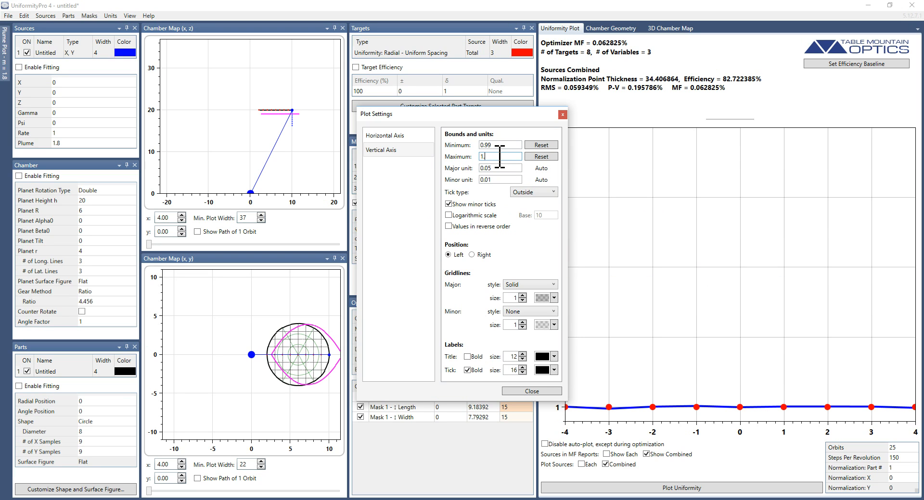
type("01")
left_click(504, 145)
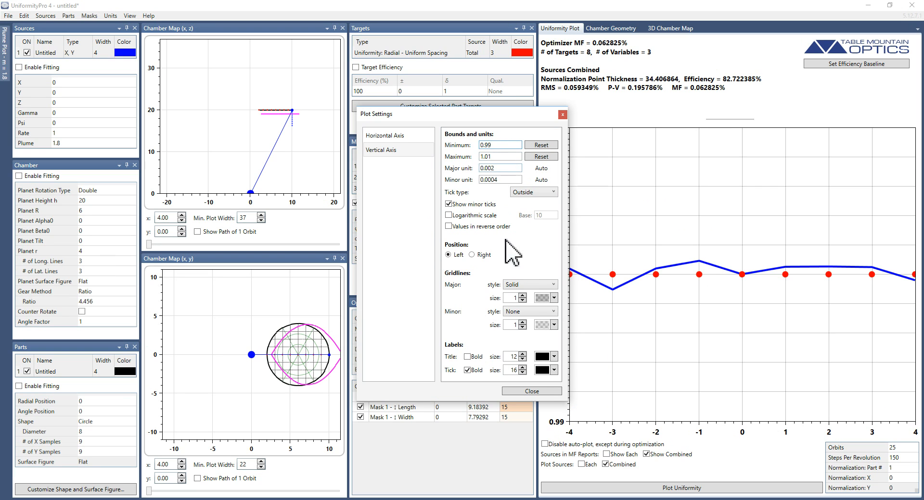
left_click(532, 391)
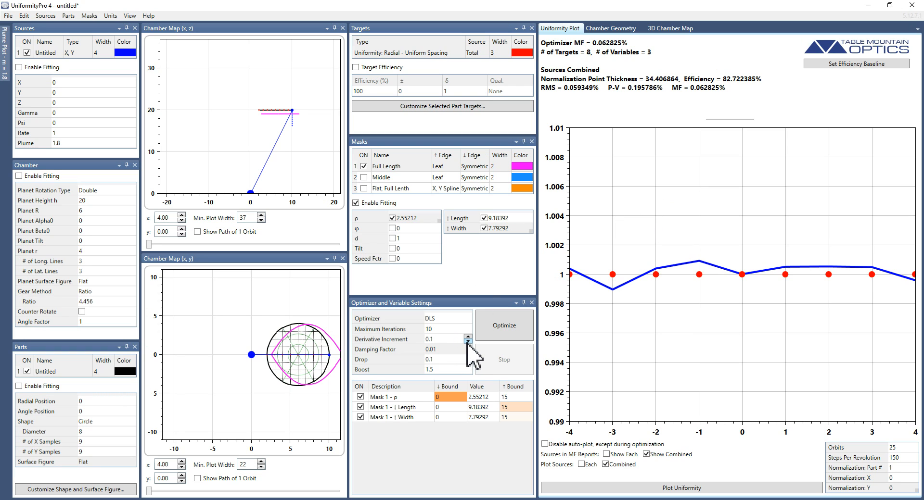
Step: Switch the optimizer to Quad and fill all variable bounds at ±25% of their values
left_click(448, 321)
left_click(448, 321)
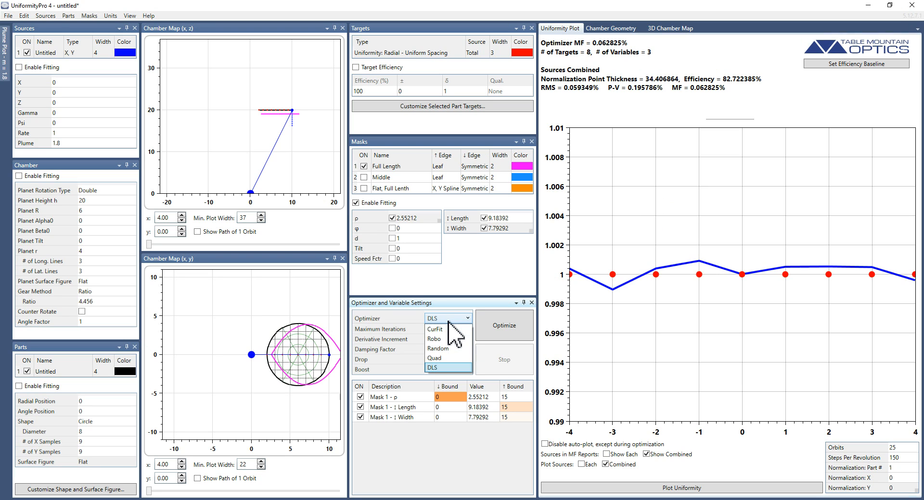
left_click(443, 358)
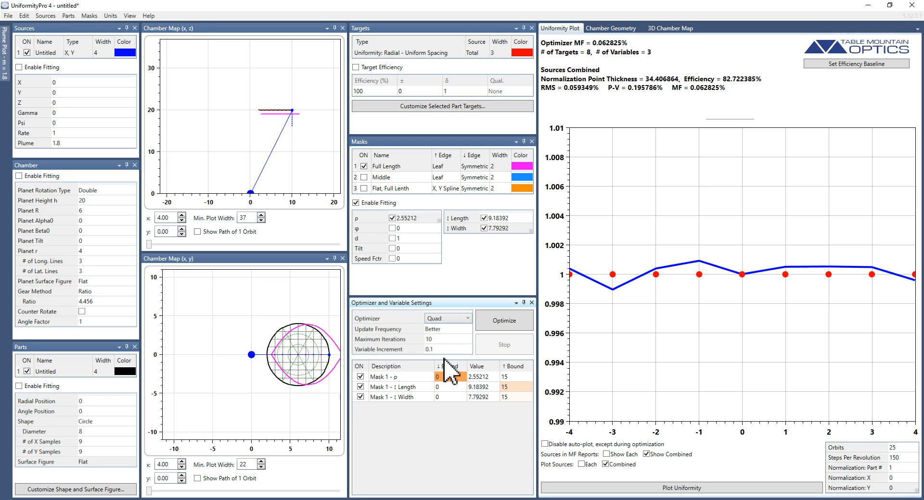
left_click(477, 388)
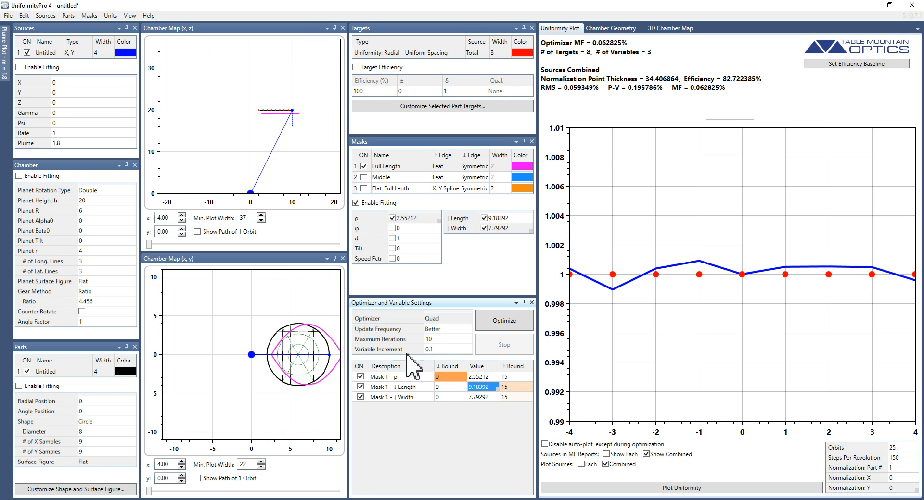
right_click(479, 377)
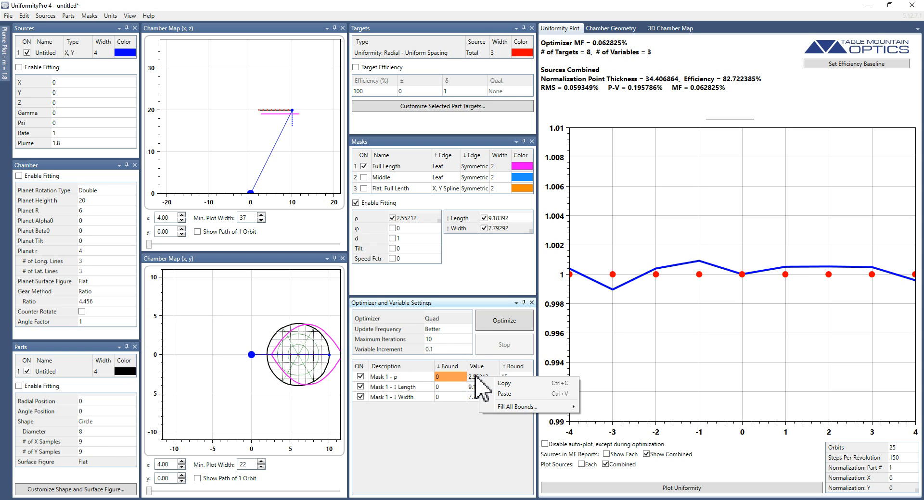
mouse_move(523, 407)
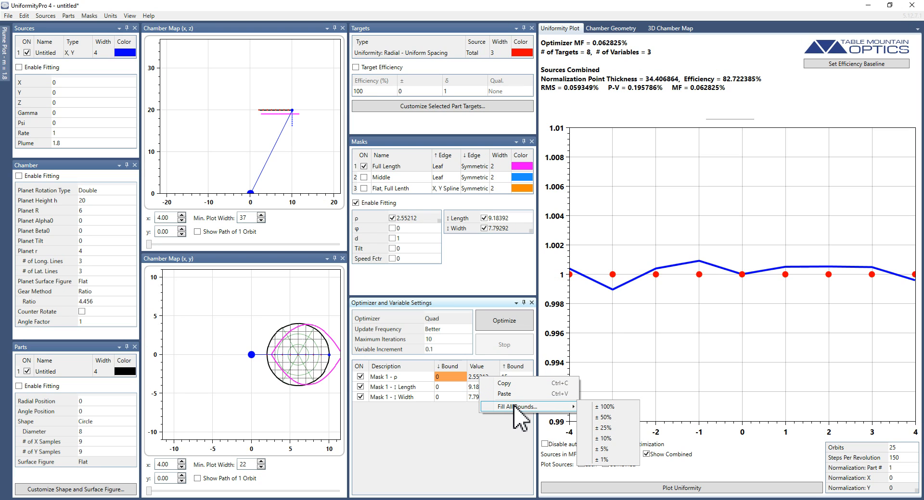
left_click(607, 427)
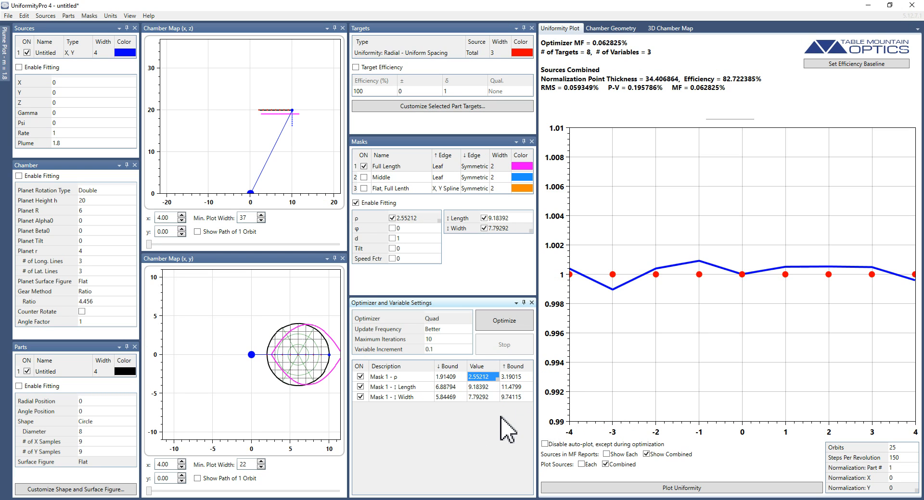
Step: Set the variable increment to 0.01 and run the Quad optimization
left_click(447, 349)
type("0.01")
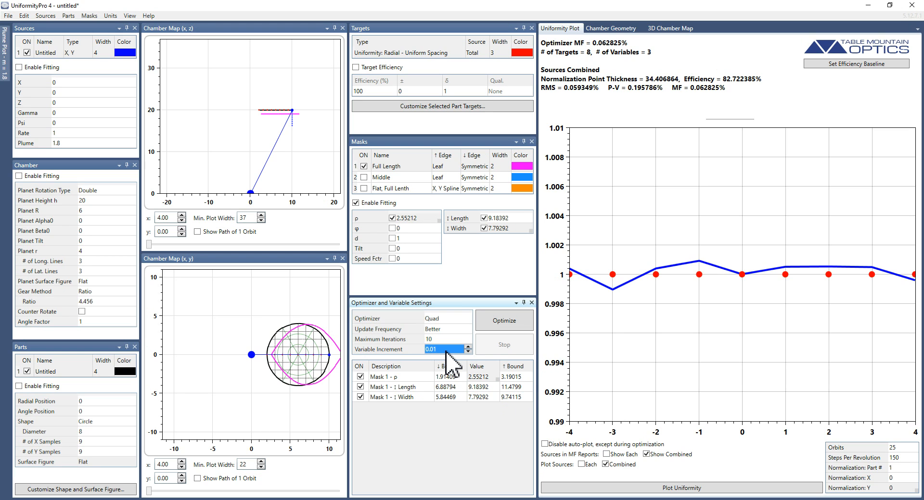
left_click(514, 320)
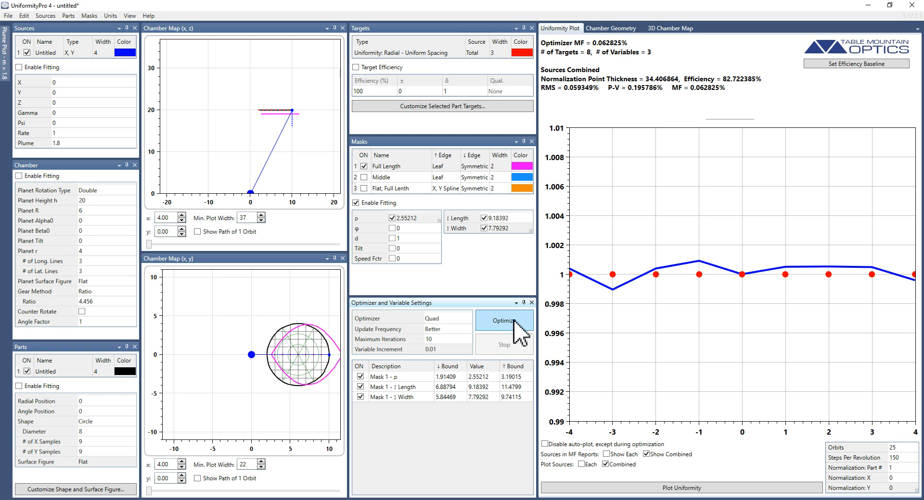
Step: Give the Full Length mask a Same Type lower edge and copy the upper length 9.18392 and width 7.79292 to it
left_click(478, 168)
left_click(478, 168)
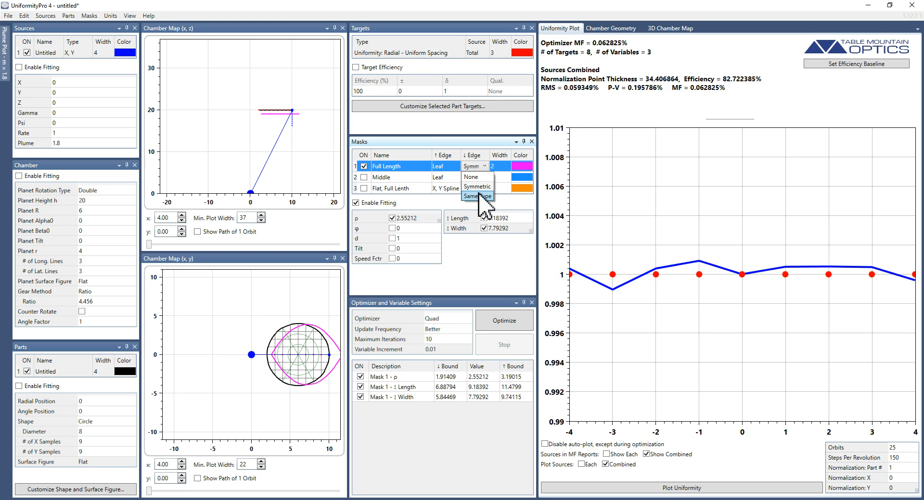
left_click(478, 196)
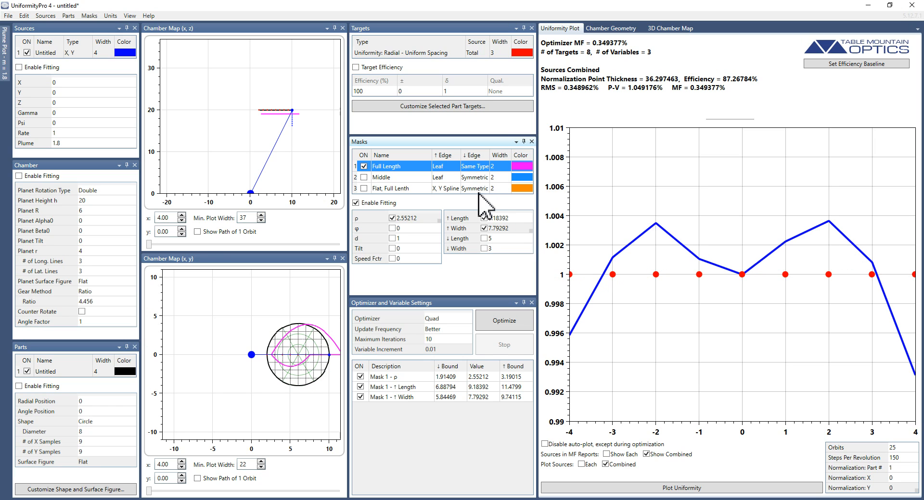
left_click_drag(501, 219, 503, 229)
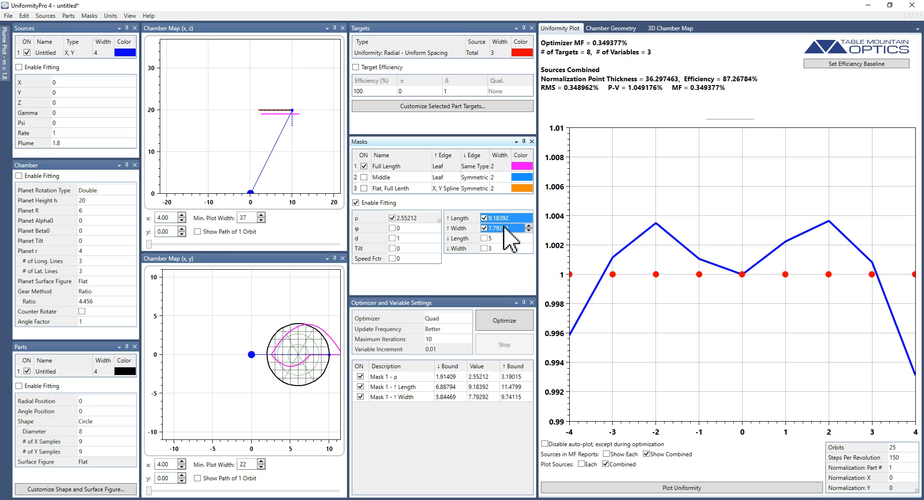
left_click(503, 239)
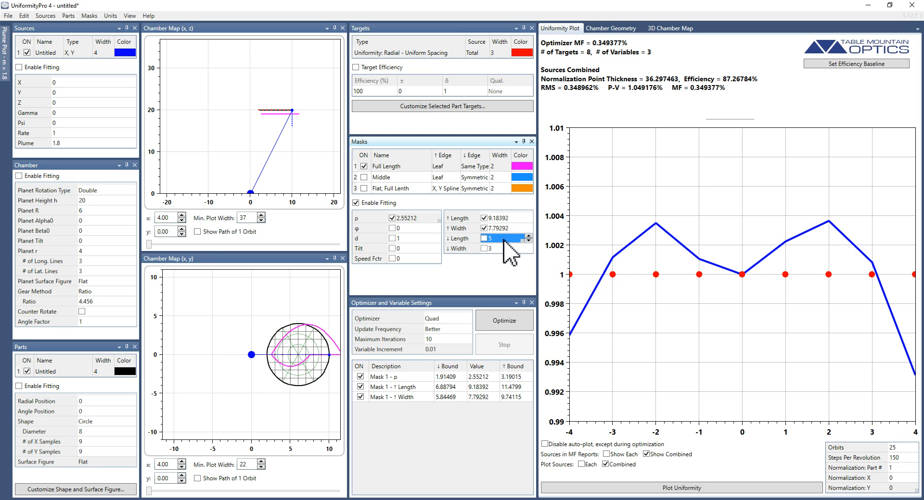
type("9.18392 7.79292")
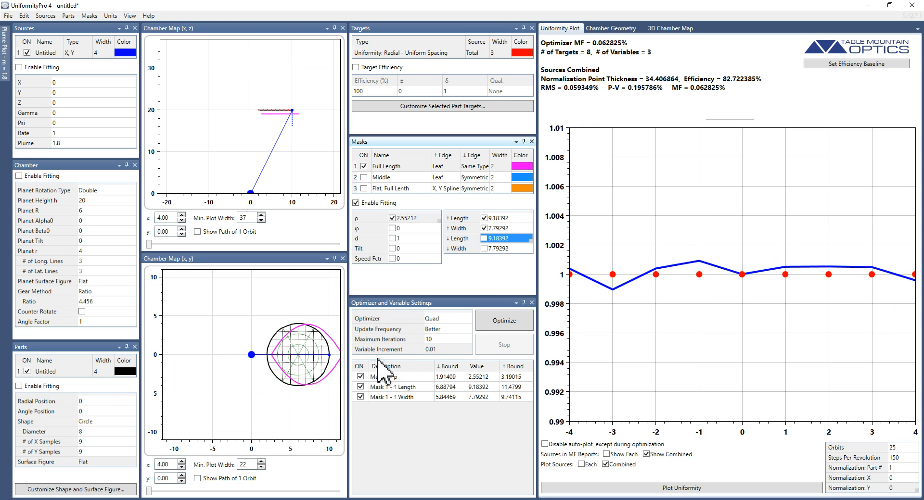
Step: Make the lower edge's Length and Width fitting variables and set the (x, y) chamber map's minimum plot width to 24
left_click(484, 239)
left_click(483, 248)
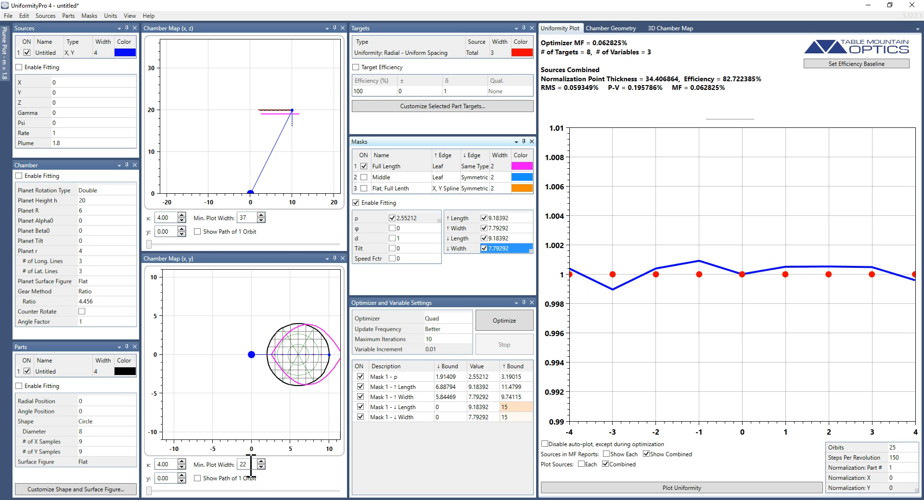
scroll(251, 466, "up", 2)
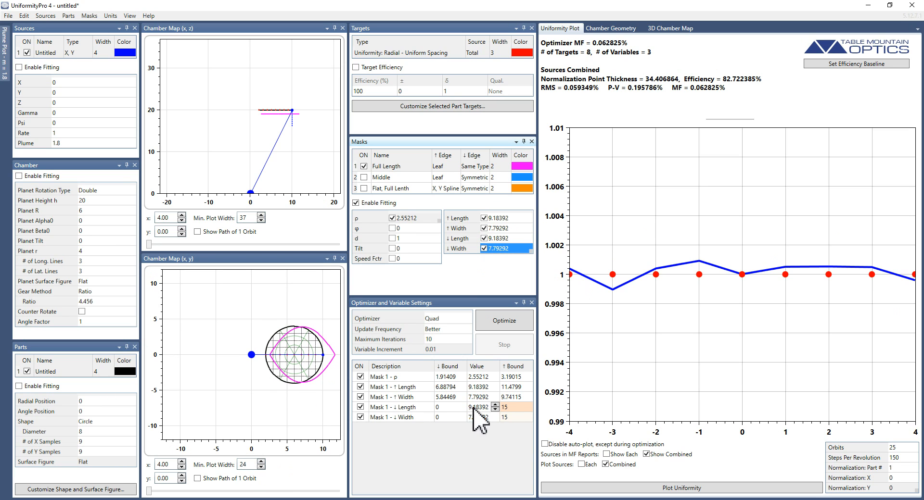
Step: Fill the bounds of all five mask variables at ±25% and run the Quad optimization with them
left_click(512, 378)
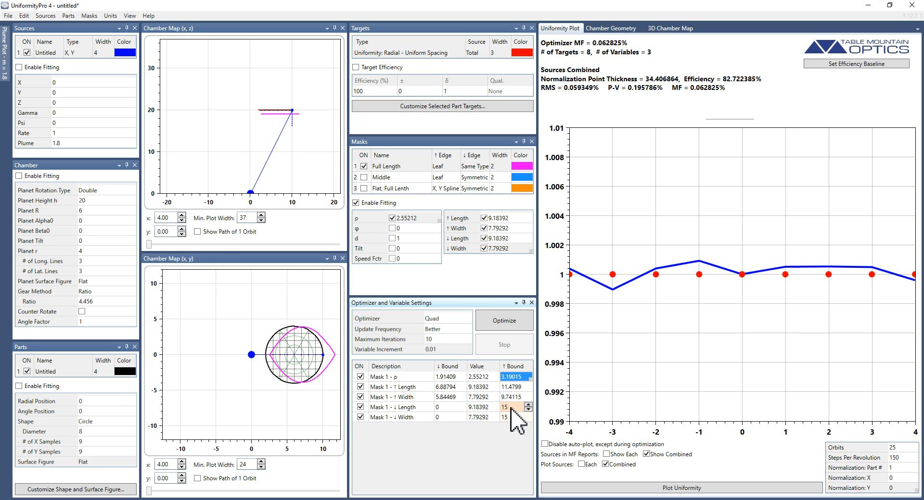
right_click(478, 409)
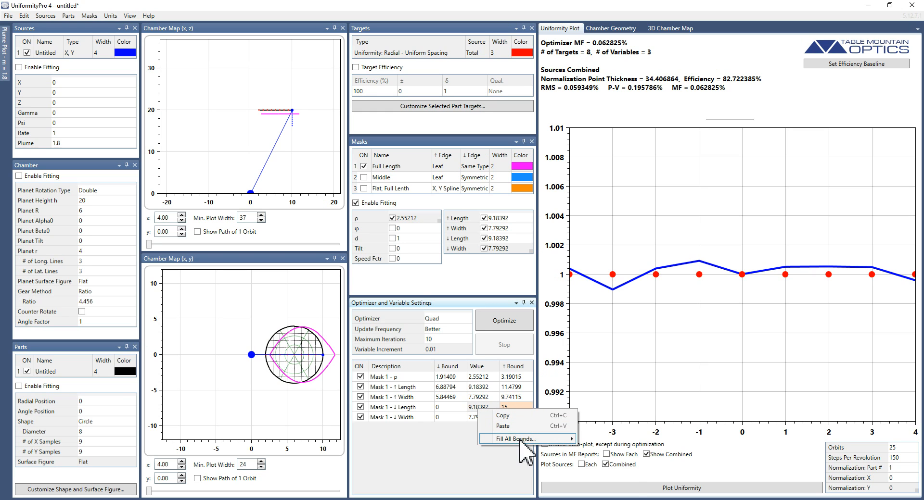
mouse_move(520, 439)
left_click(607, 464)
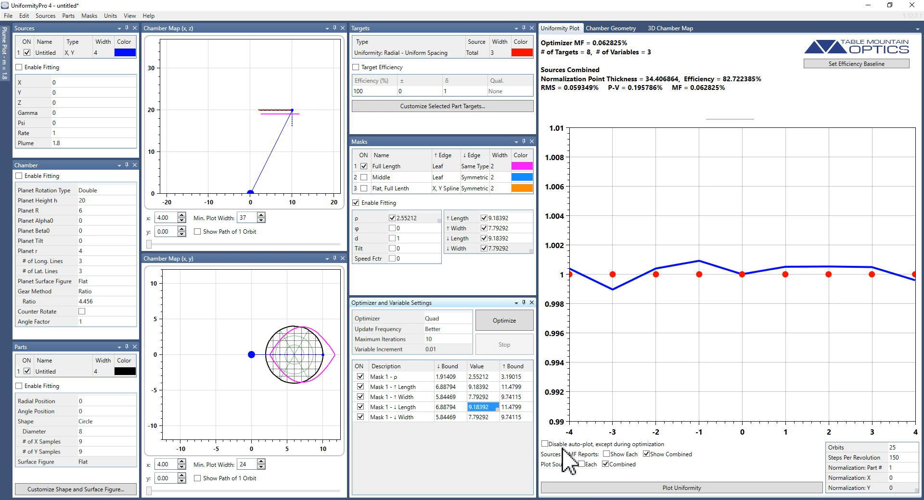
left_click(502, 321)
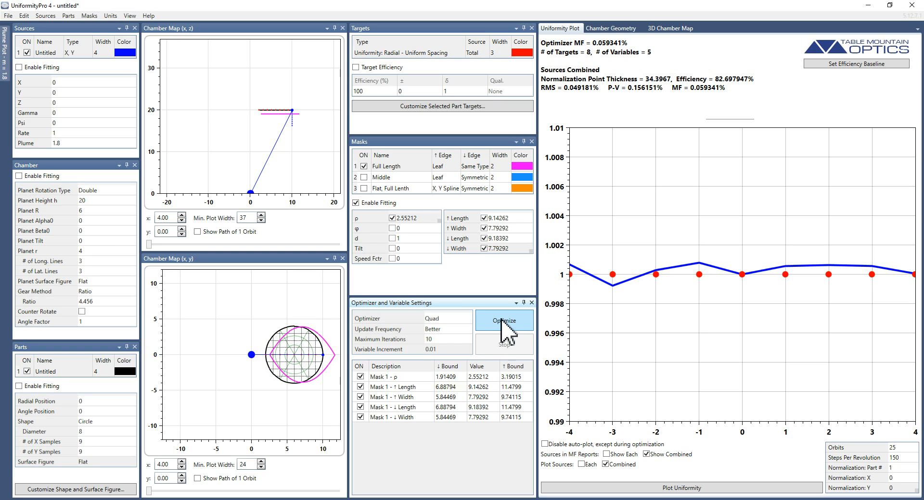
Step: Convert the Full Length mask's edges from Leaf to X, Y Spline with 5 points per edge and make its point tables visible
left_click(447, 166)
left_click(447, 167)
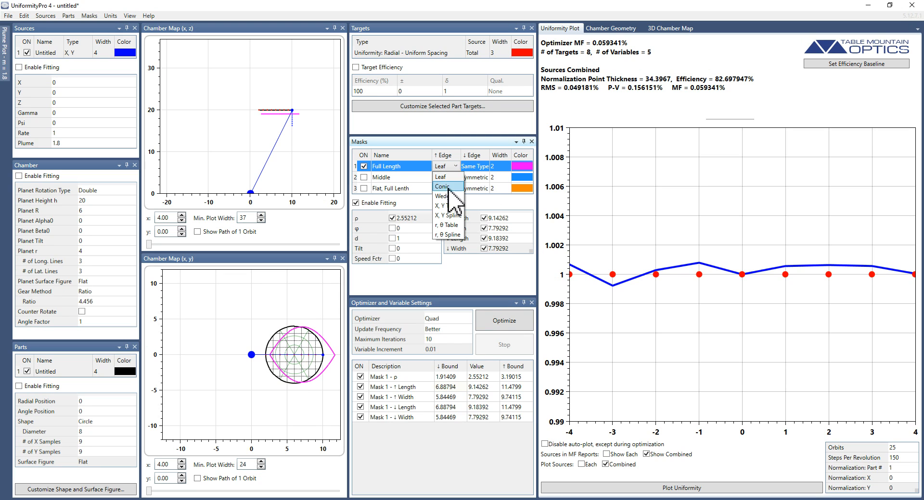
left_click(449, 216)
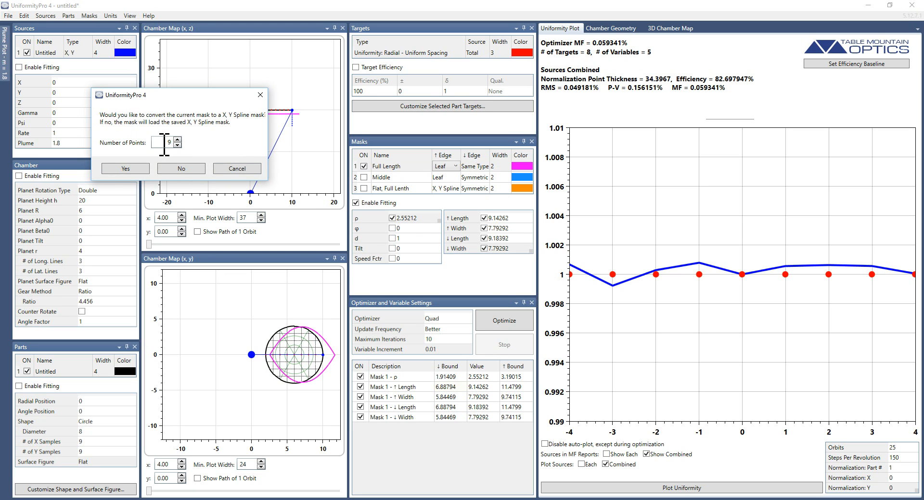
left_click(141, 169)
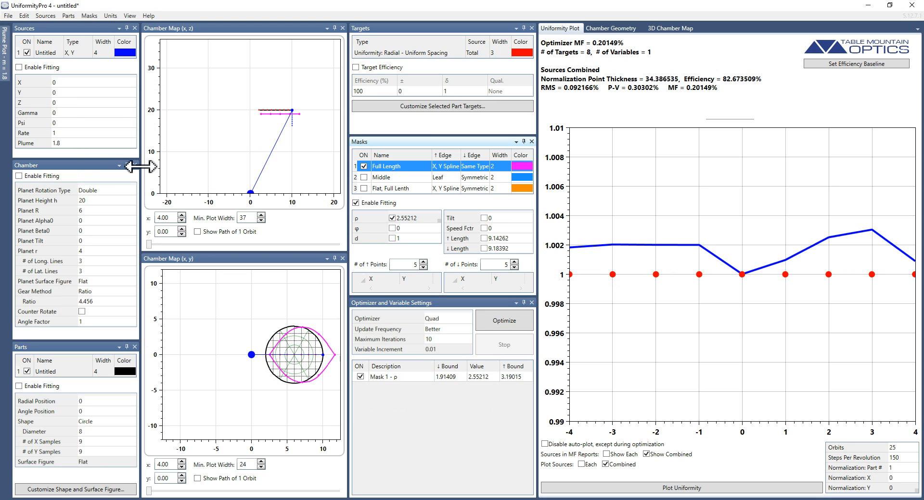
left_click_drag(428, 298, 430, 421)
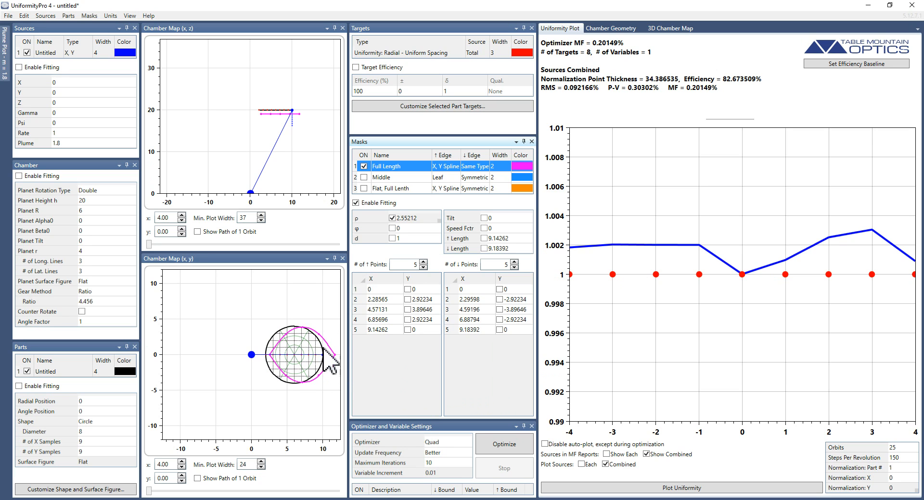
Step: Make the Y values of points 2 to 4 on both edges of the Full Length mask fitting variables
right_click(418, 301)
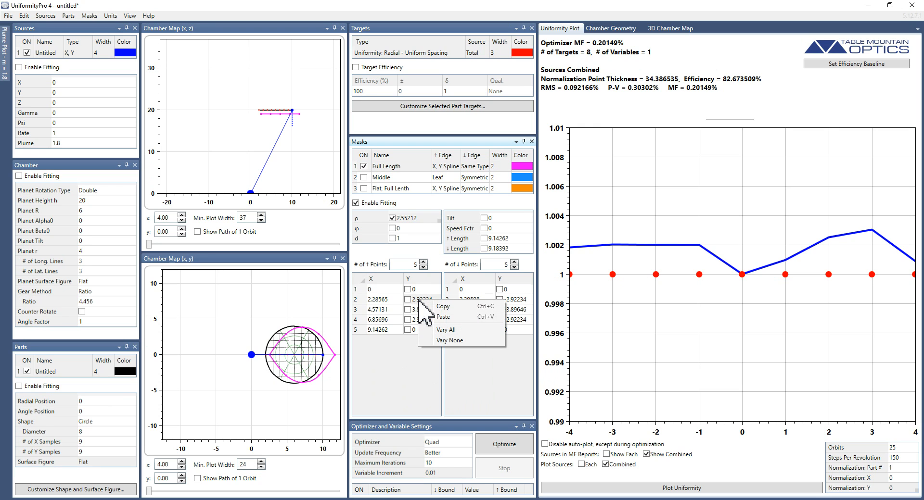
left_click(451, 330)
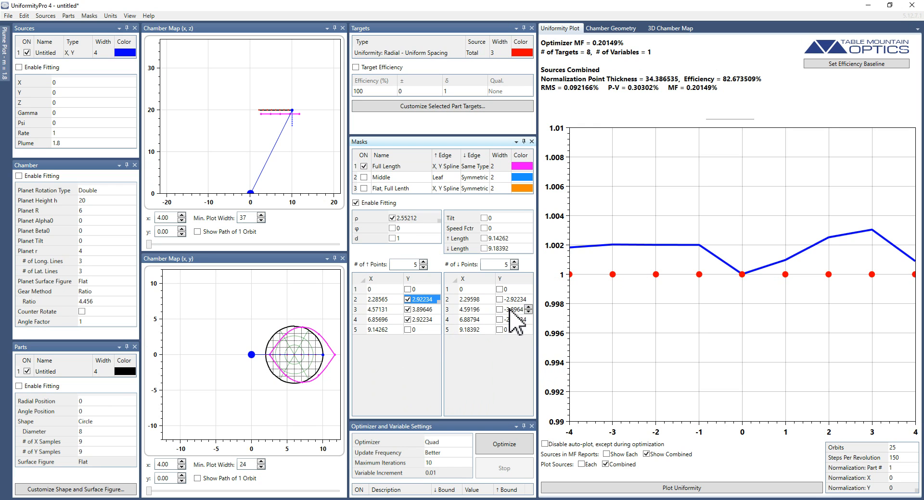
right_click(509, 302)
left_click(529, 331)
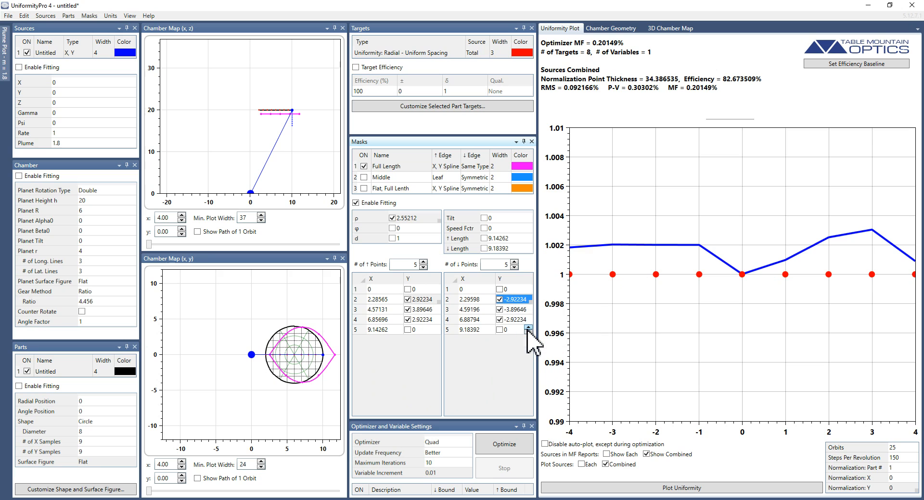
left_click(408, 290)
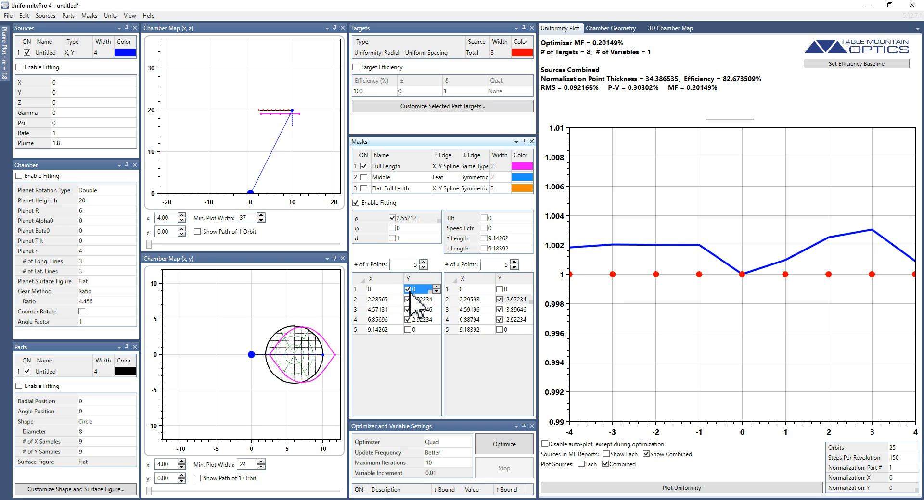
left_click(408, 290)
Step: Make room for the whole variable list and fill all the variables' bounds at ±50%
left_click_drag(427, 420, 430, 352)
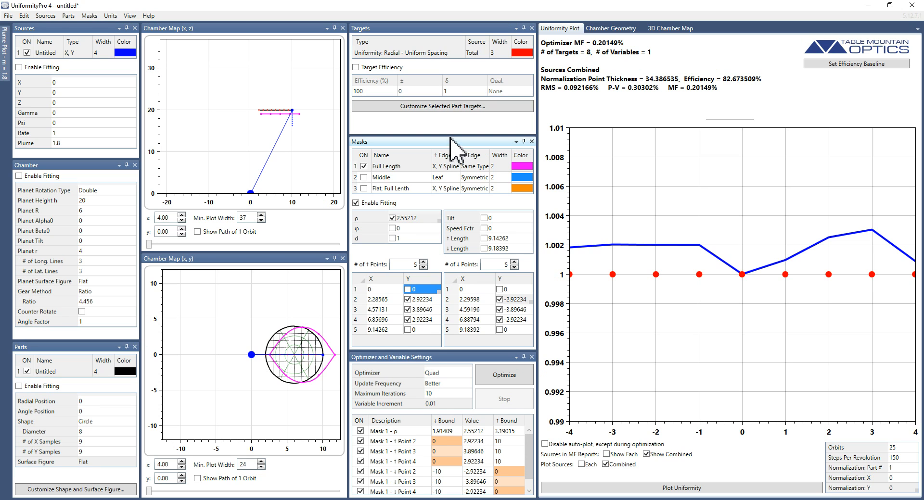
left_click_drag(449, 136, 449, 113)
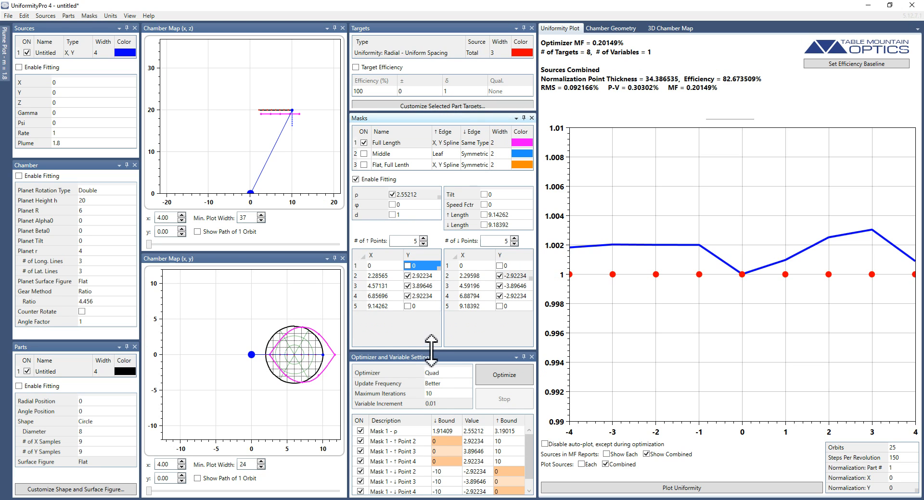
left_click_drag(431, 351, 434, 326)
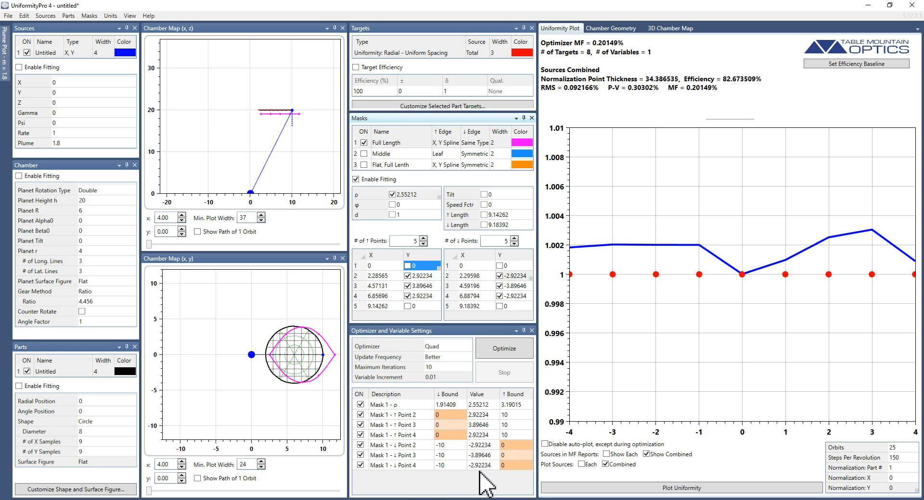
right_click(481, 439)
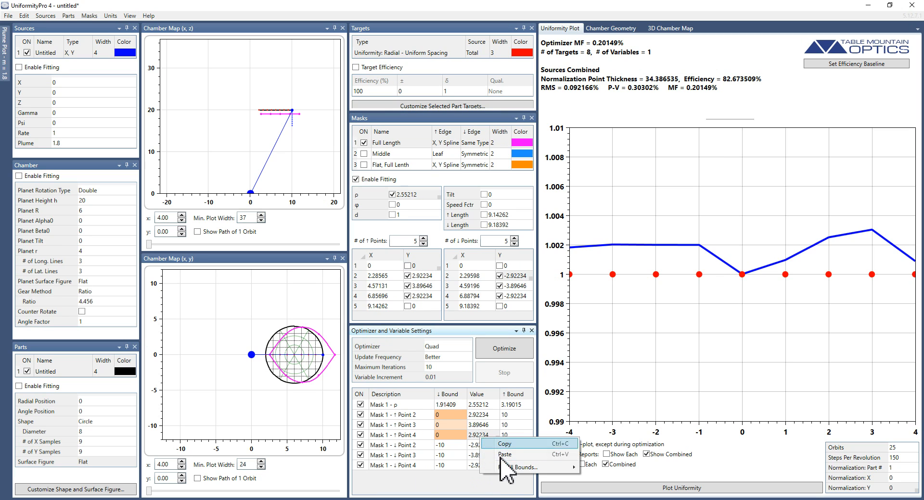
mouse_move(529, 468)
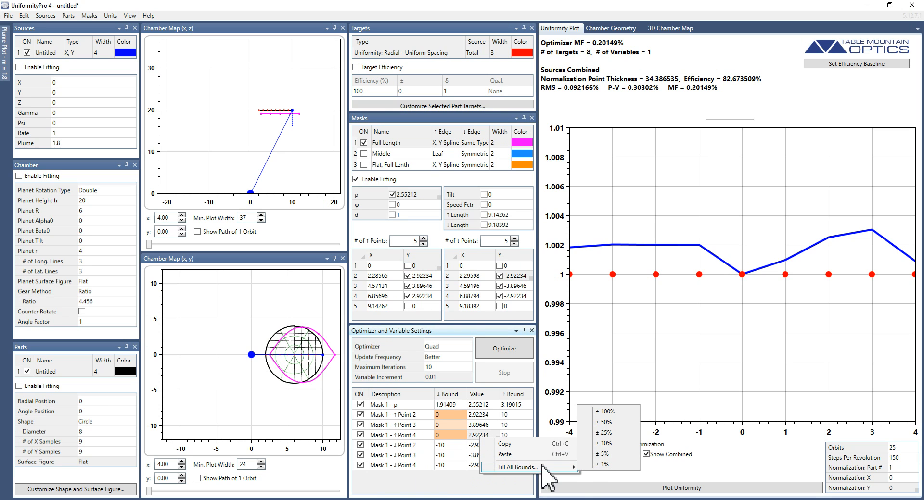
left_click(608, 422)
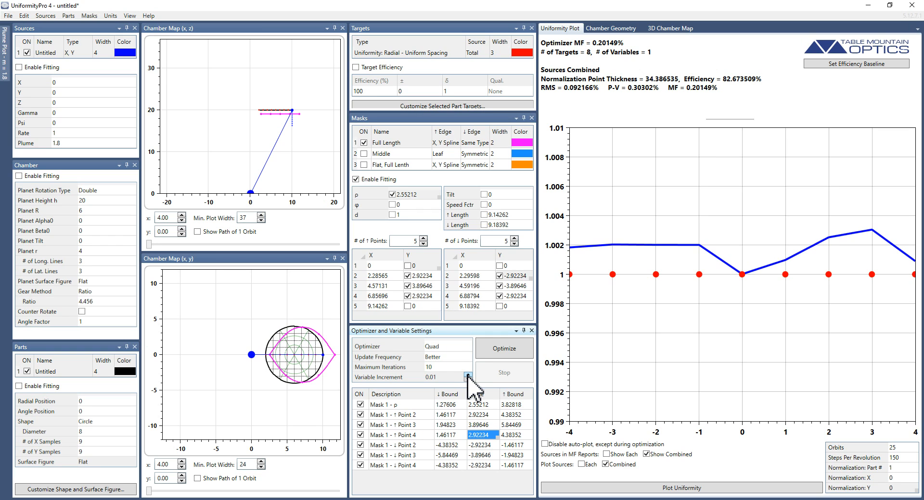
Step: Set the variable increment to 0.1, run the Quad optimization on the spline mask and stop it before its last iteration
left_click(467, 375)
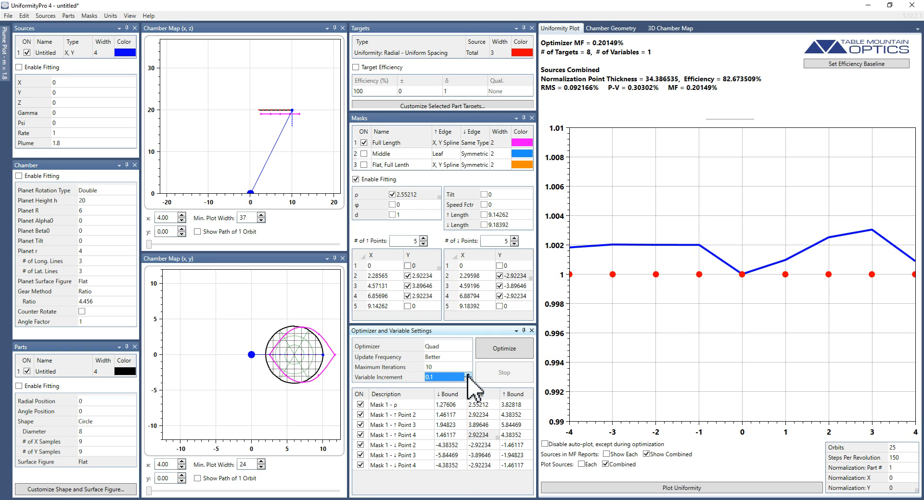
left_click(515, 347)
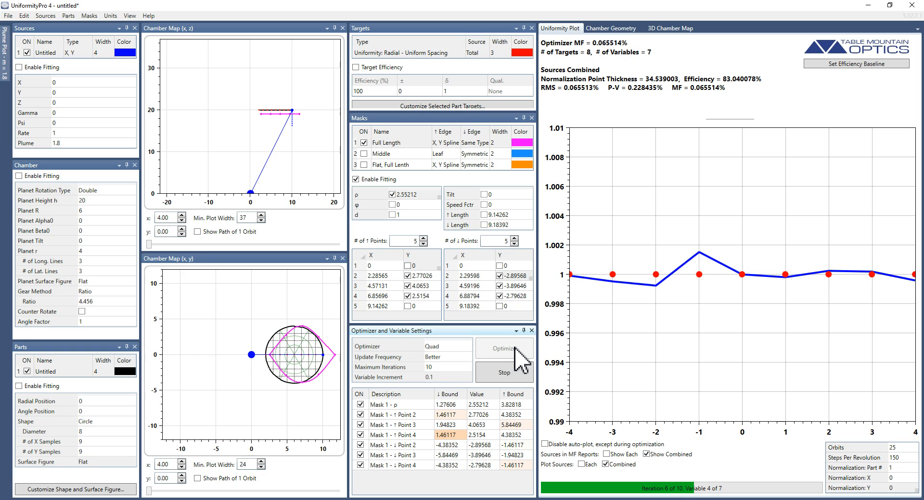
left_click(516, 373)
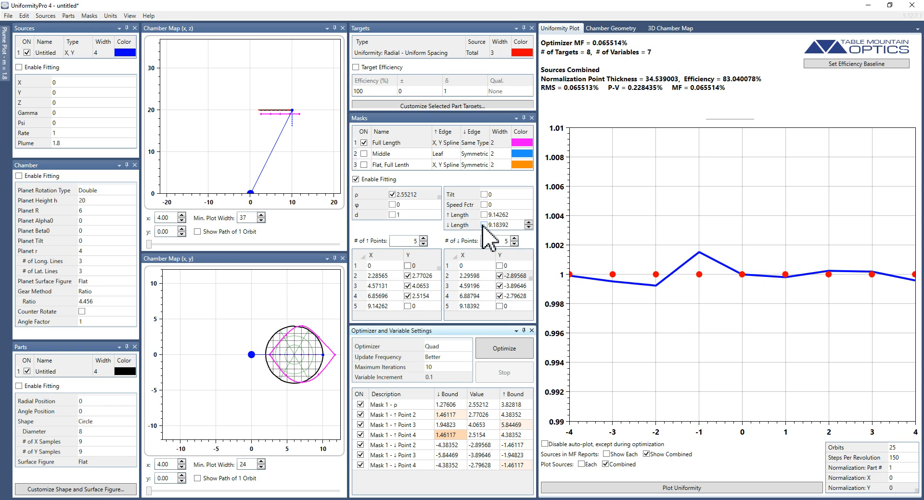
Step: Switch from the Full Length to the Middle mask and run the Quad optimization with its Length and Width as fitting variables
left_click(364, 142)
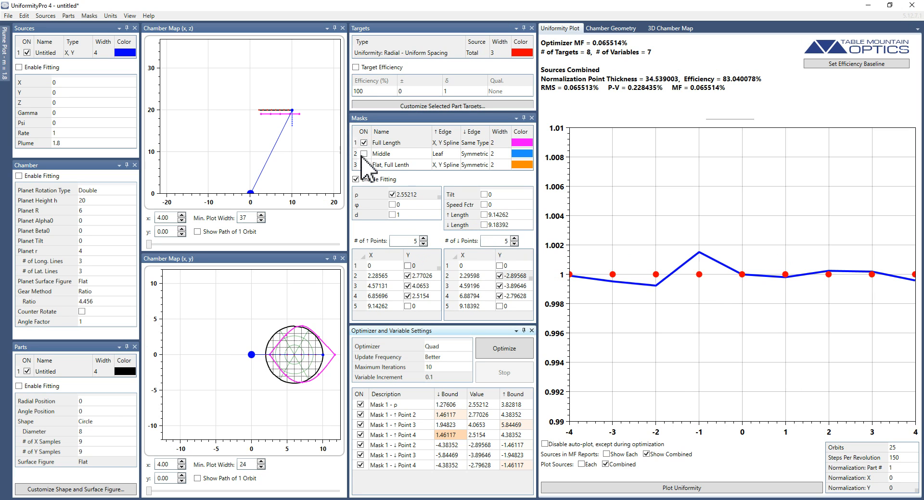
left_click(364, 153)
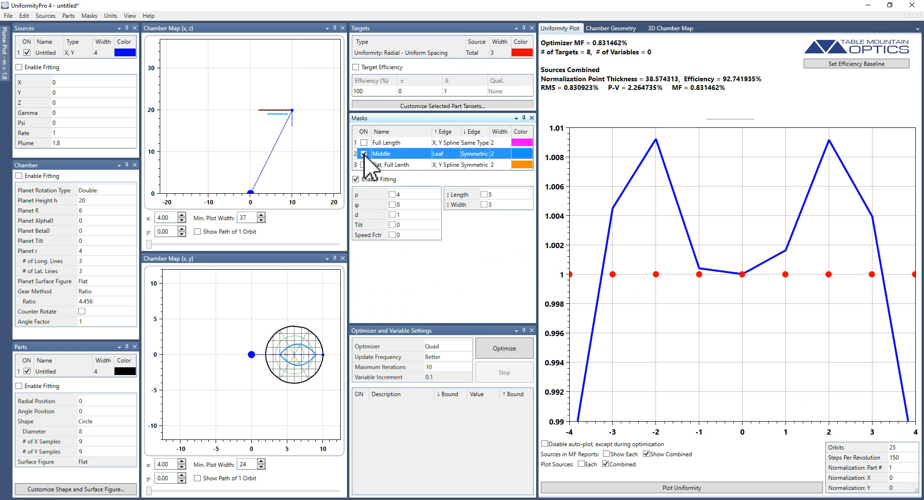
mouse_move(432, 197)
left_click(484, 194)
left_click(484, 205)
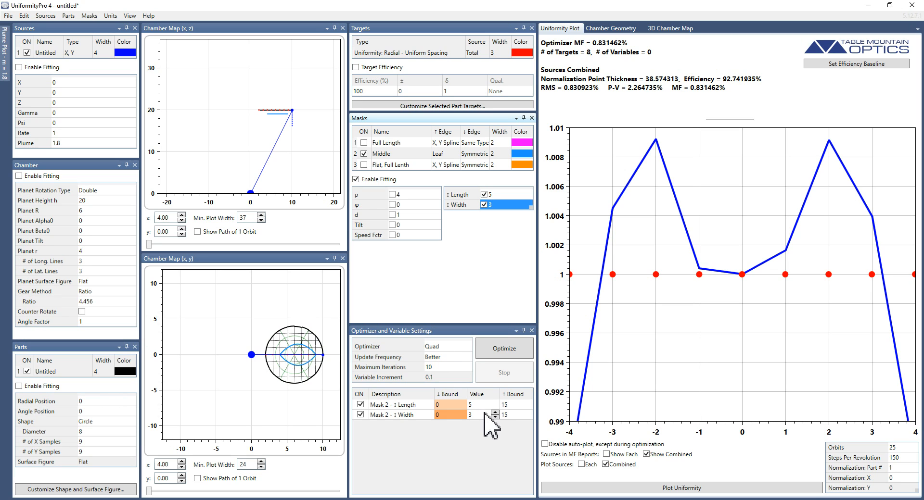
mouse_move(479, 406)
left_click(515, 350)
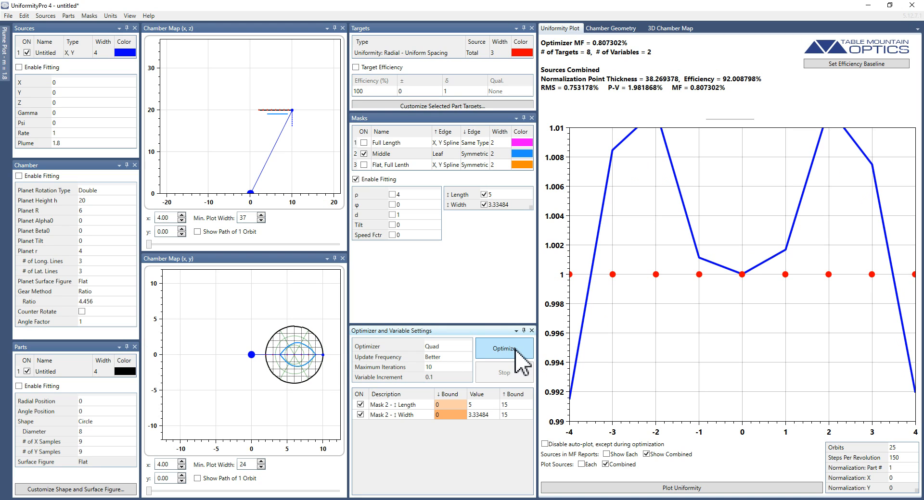
Step: Add the Middle mask's ρ as a fitting variable and optimize with CurFit
left_click(392, 195)
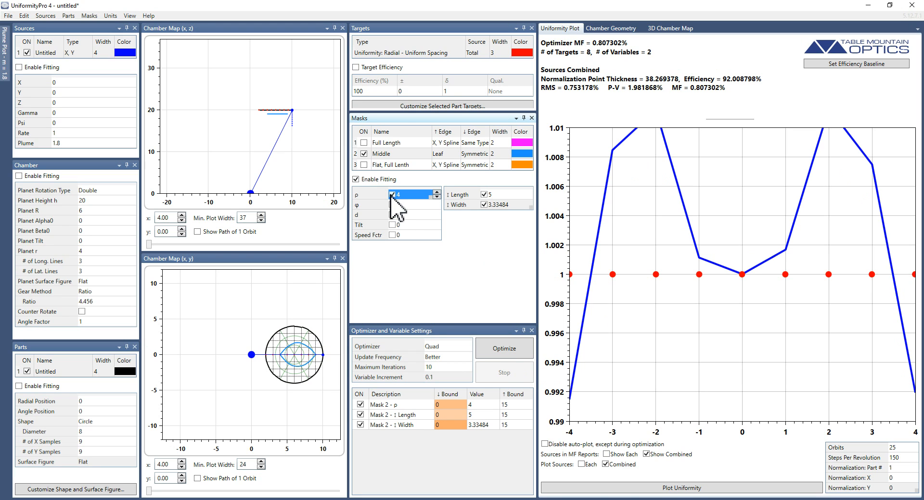
left_click(445, 346)
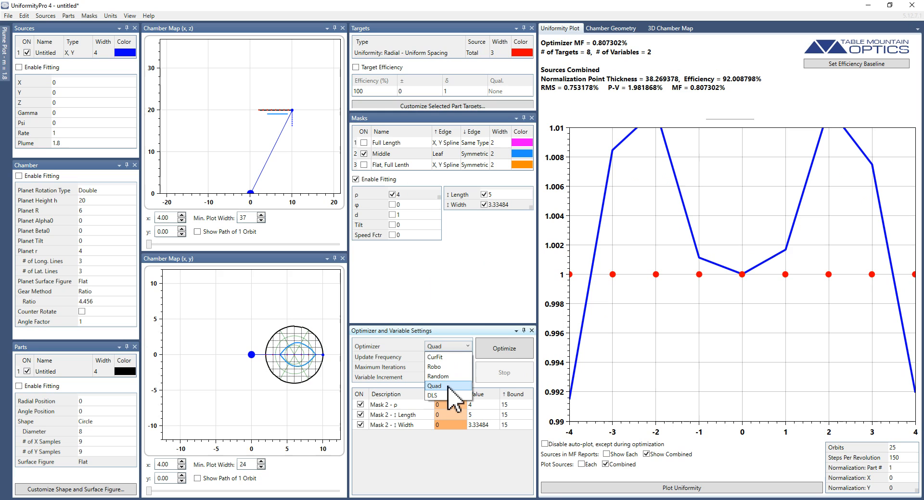
left_click(449, 357)
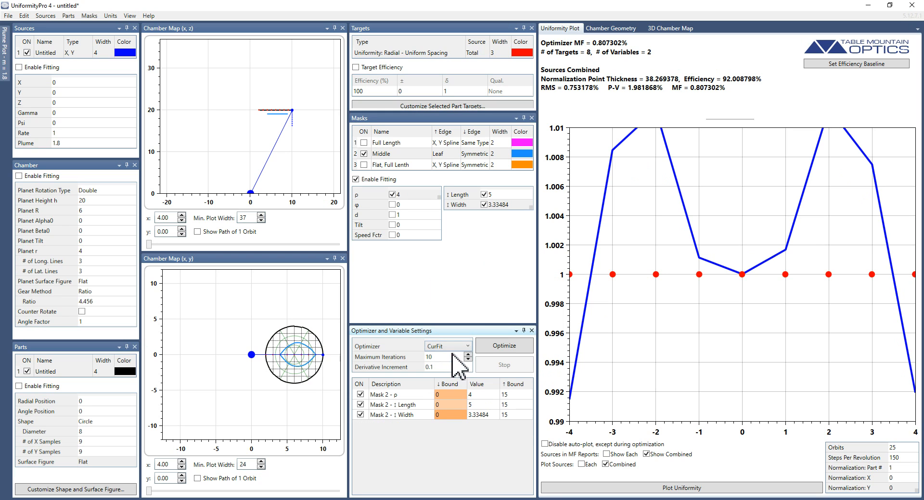
left_click(511, 347)
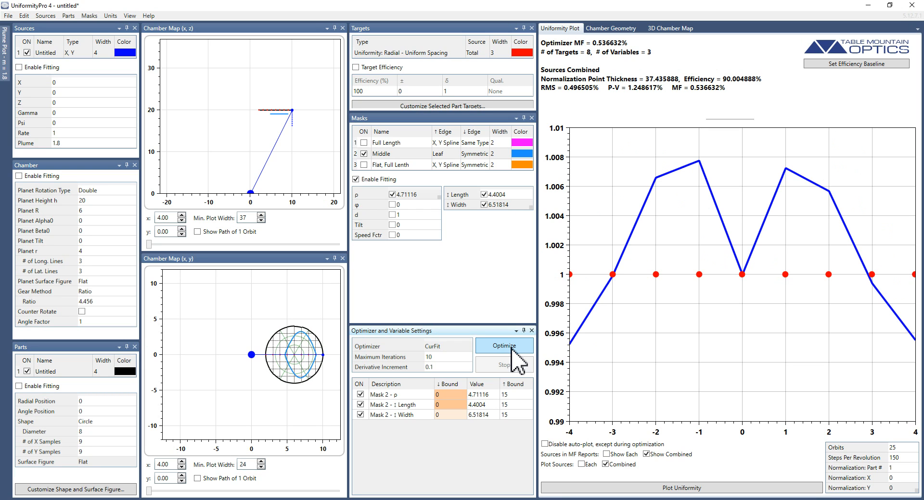
Step: Set the Middle mask's ρ to 3 as a new starting point and rerun the CurFit optimization
left_click(479, 395)
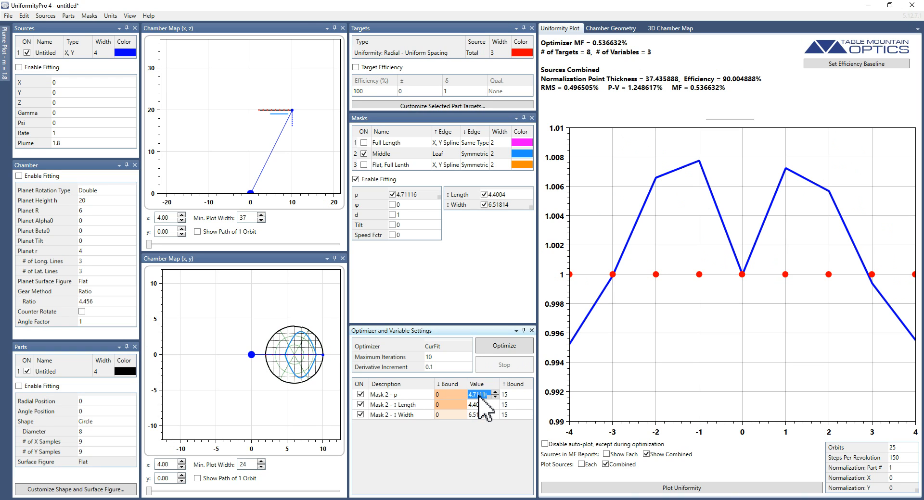
type("3")
key("Return")
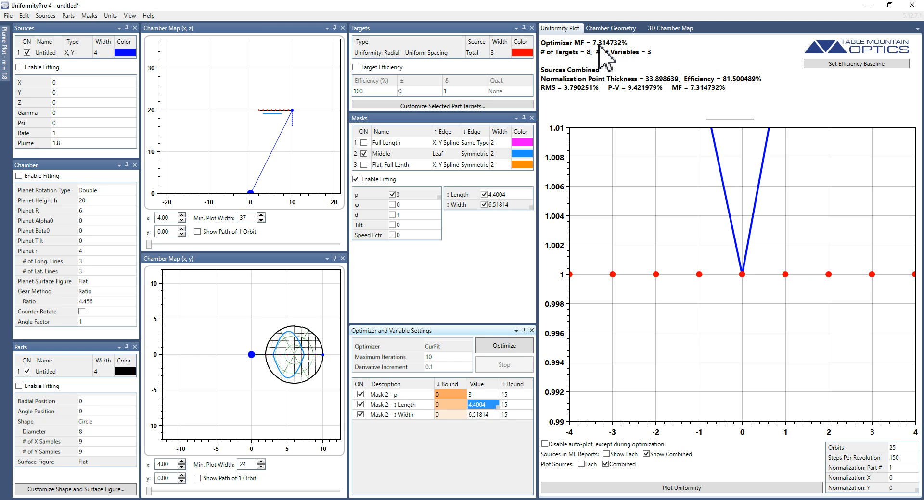
left_click(517, 348)
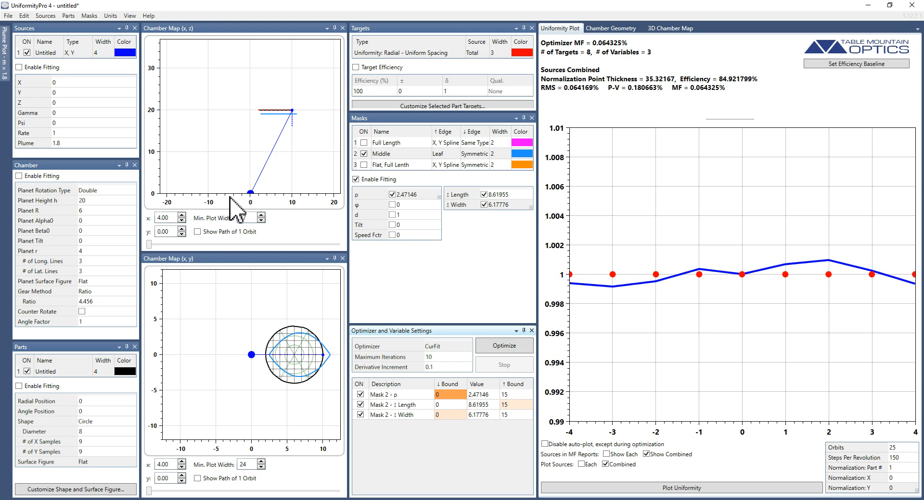
left_click(24, 16)
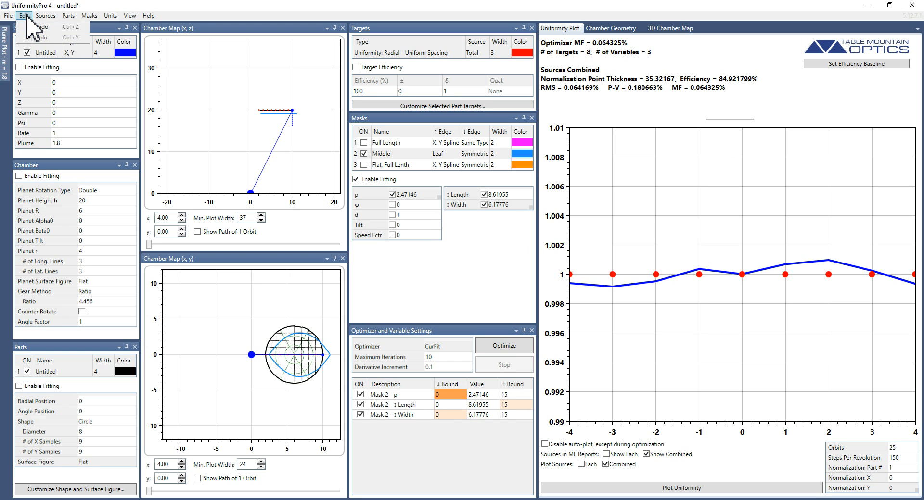
left_click(25, 16)
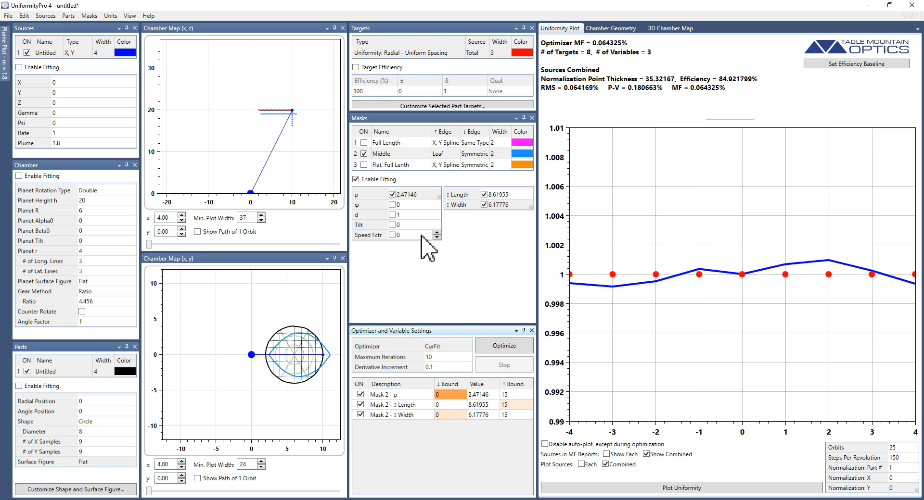
left_click(464, 272)
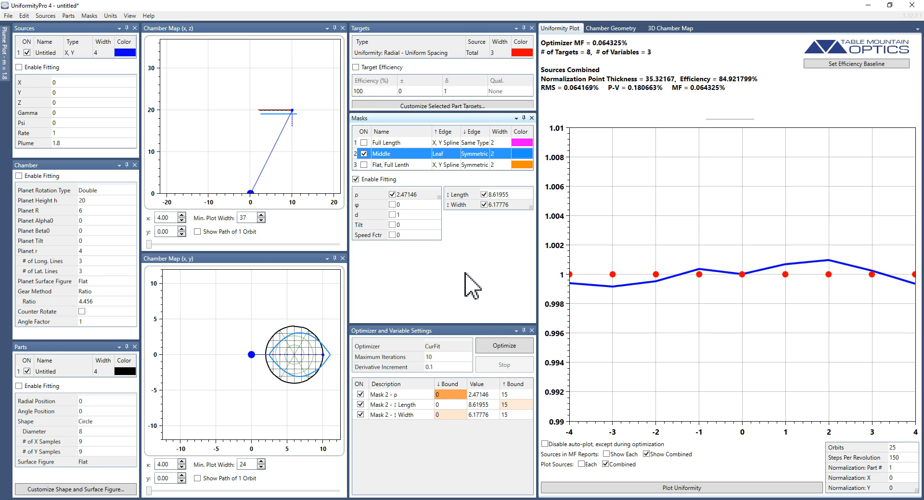
Step: Turn off the Full Length and Middle masks and turn on only the Flat, Full Lenth mask
left_click(363, 143)
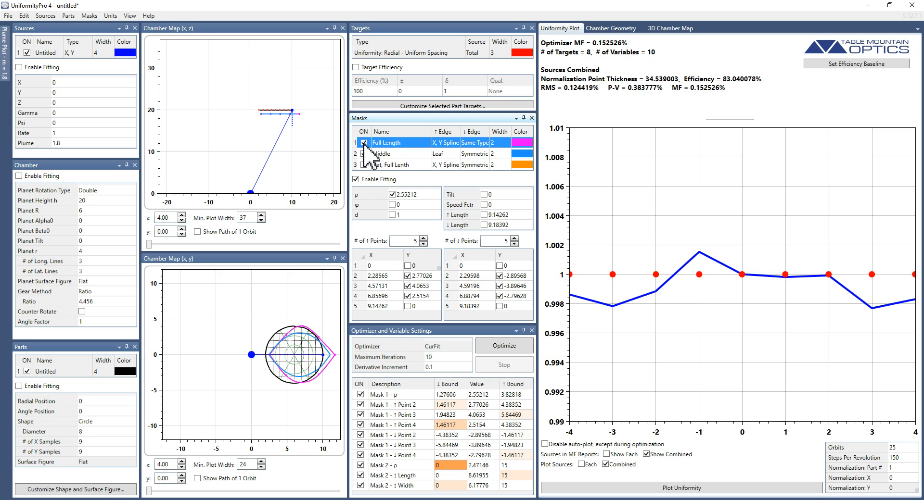
left_click(364, 143)
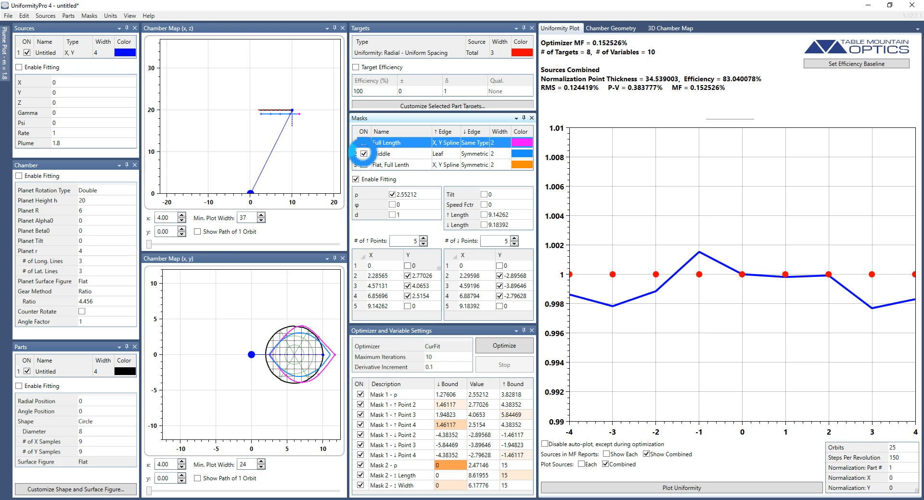
left_click(363, 154)
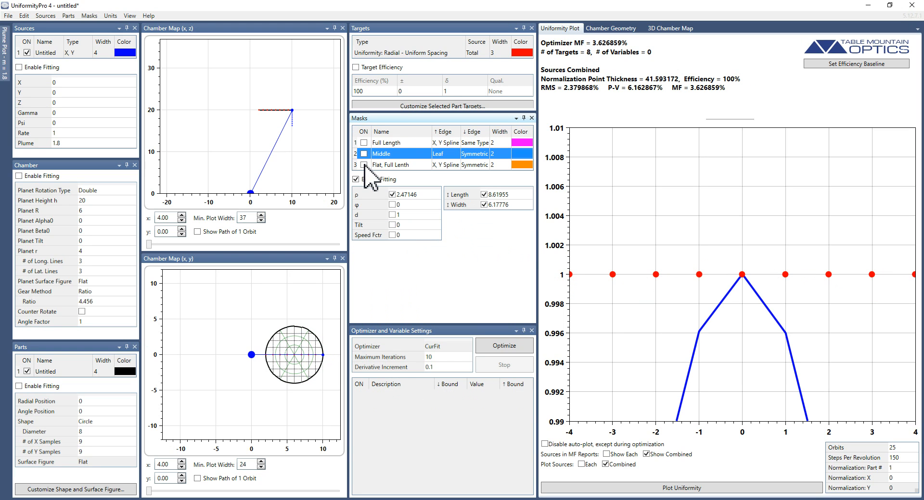
left_click(364, 165)
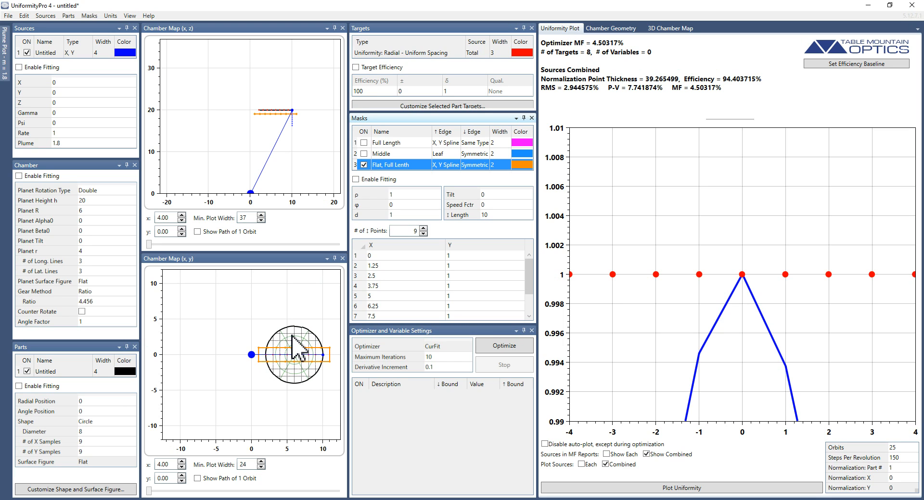
Step: Enable fitting for the Flat, Full Lenth mask and make all nine point Y values fitting variables
left_click(375, 181)
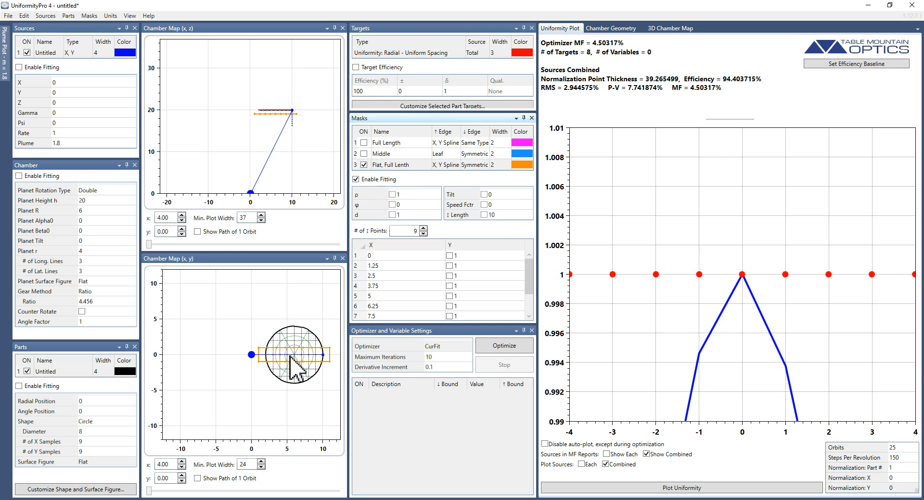
right_click(469, 267)
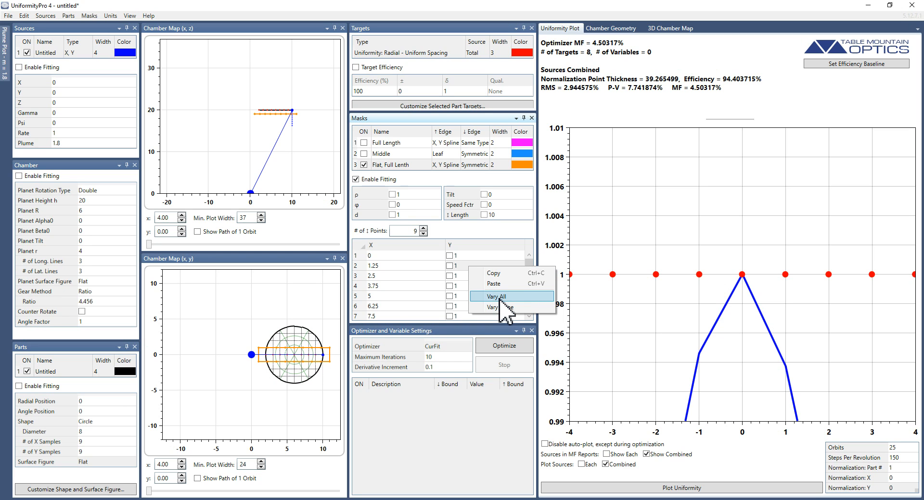
left_click(498, 297)
scroll(473, 289, "down", 1)
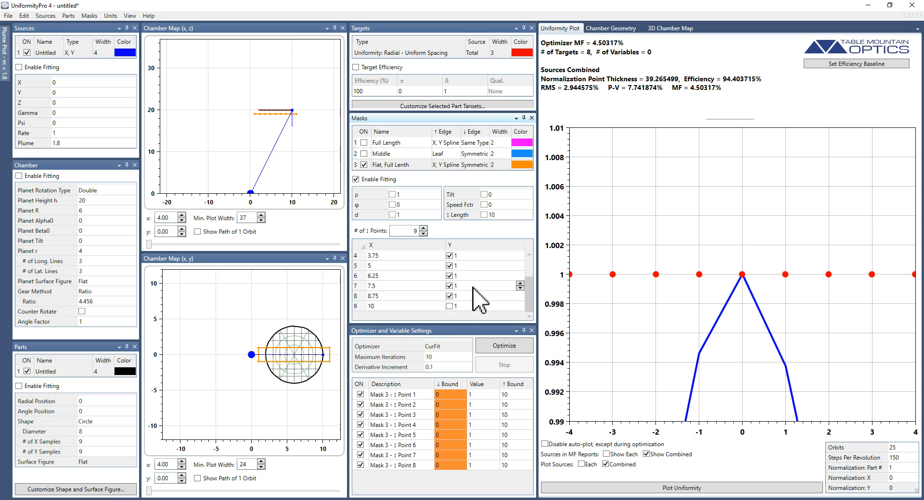
left_click(449, 306)
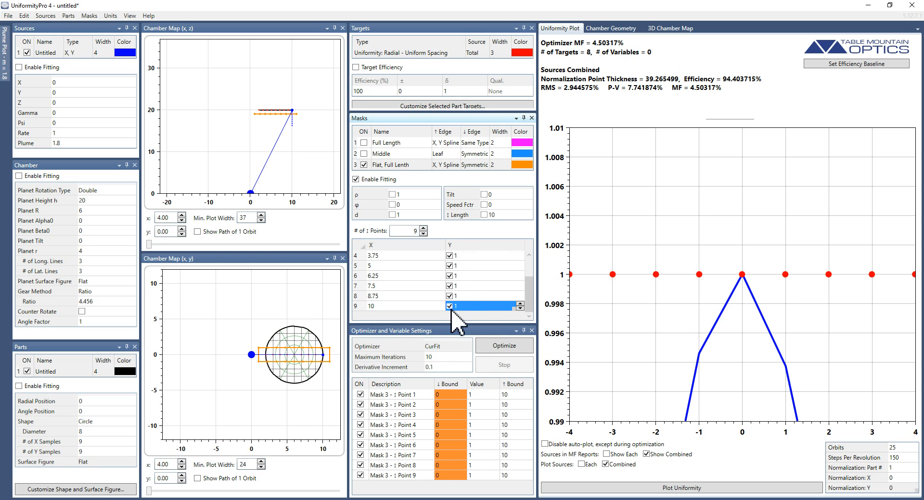
Step: Set the upper bound of Mask 3 Point 1 to 2 and fill it down to all nine points
left_click(516, 396)
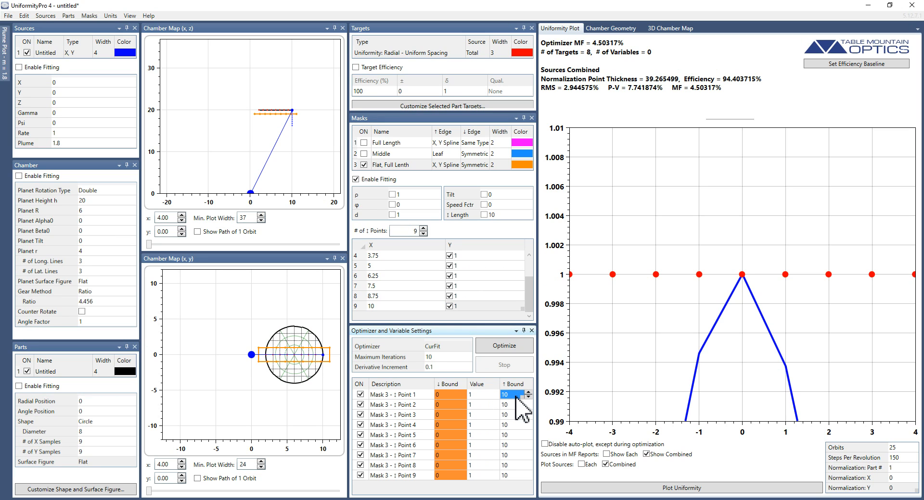
type("2")
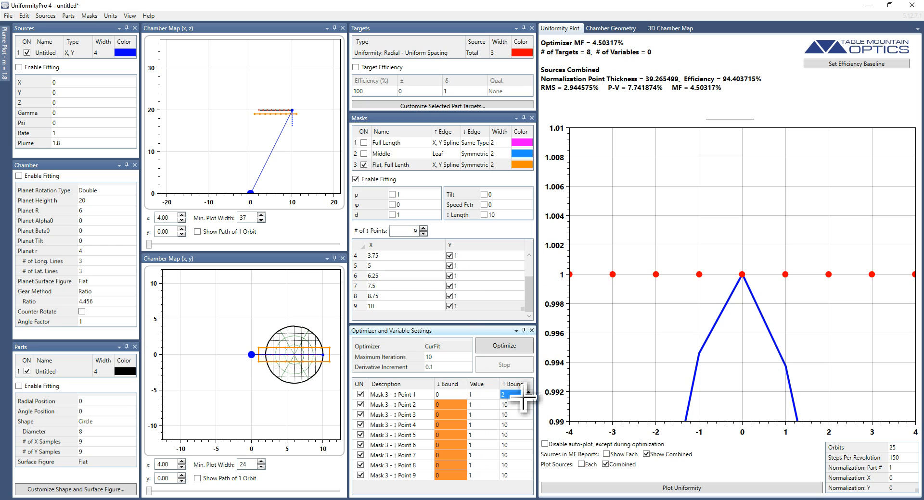
double_click(523, 400)
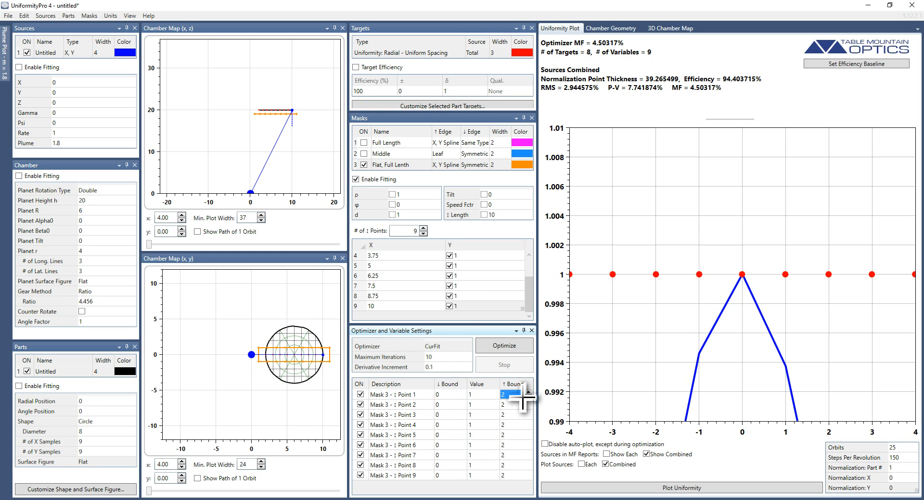
Step: Set the upper bounds of Points 2 and 3 to 3 and 4, and continue the 2, 3, 4 series down to Point 9
key("Return")
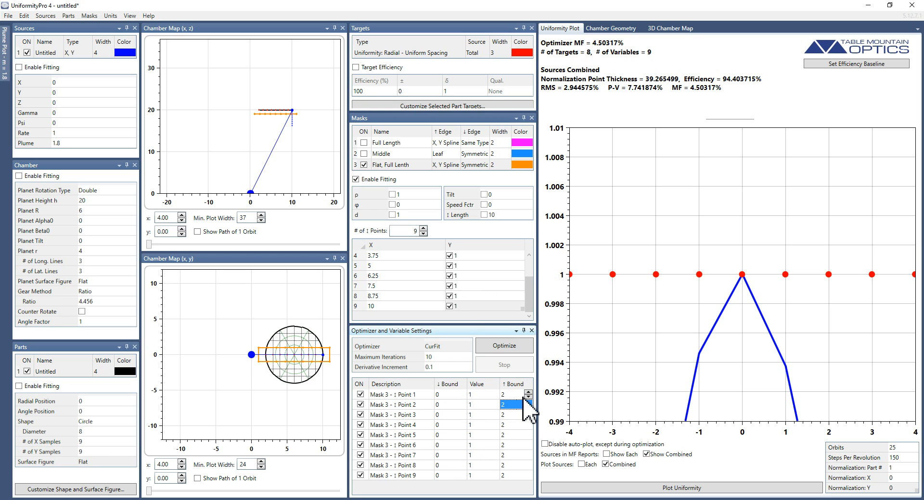
type("3")
key("Return")
type("4")
key("Return")
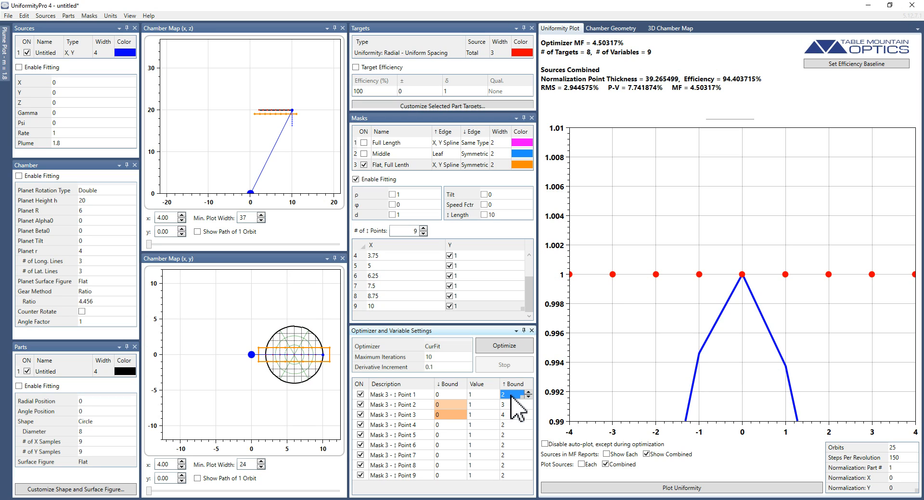
left_click_drag(506, 395, 510, 417)
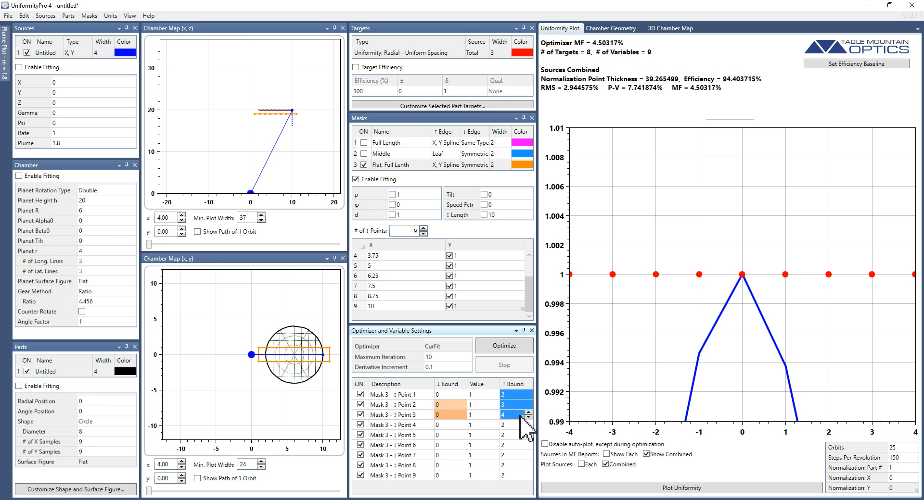
double_click(520, 417)
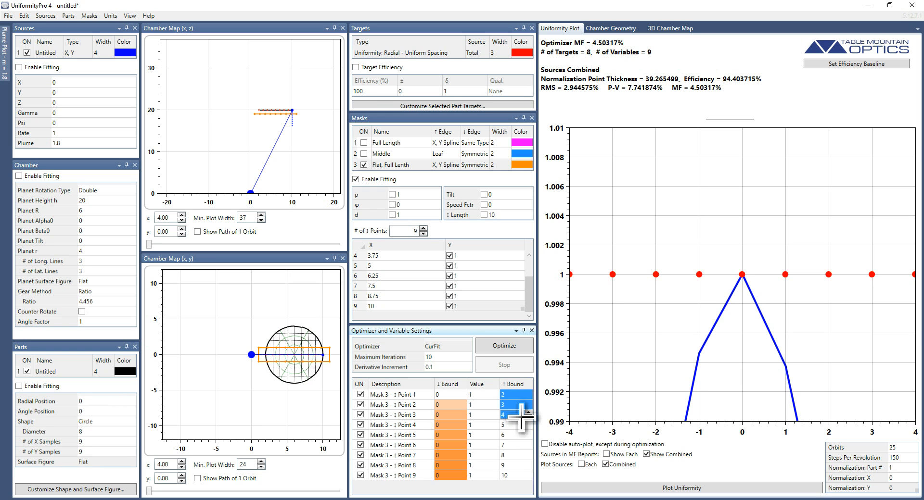
Step: Fill Point 1's upper bound of 2 down again so it replaces the increasing series of bounds
left_click(513, 395)
double_click(514, 395)
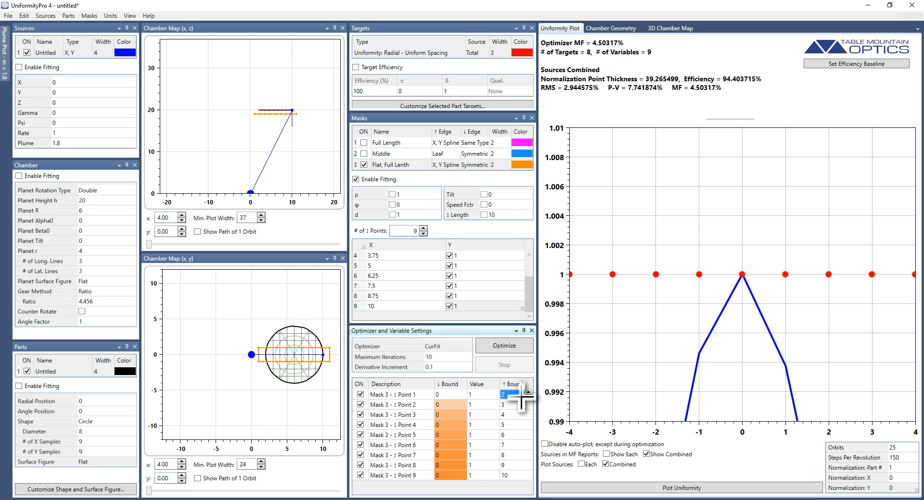
double_click(521, 400)
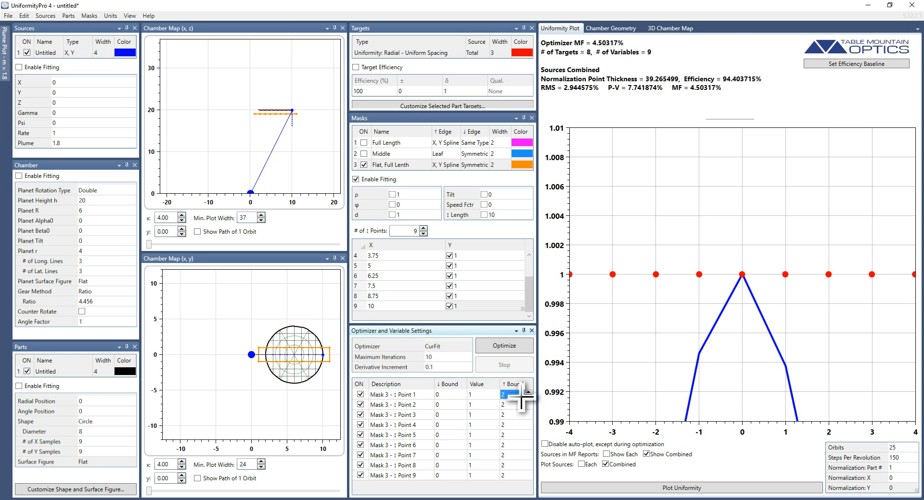
Step: Switch the optimizer to Quad, set its variable increment to 0.05, and run the optimization
left_click(452, 347)
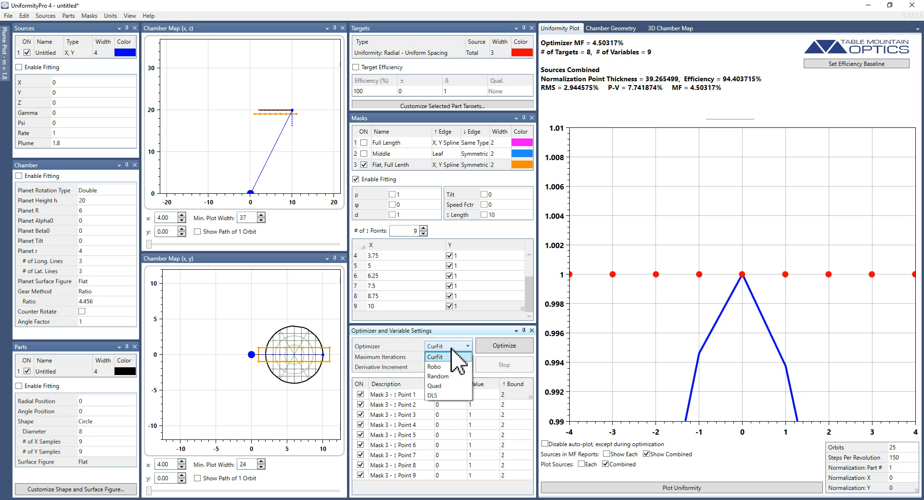
left_click(443, 386)
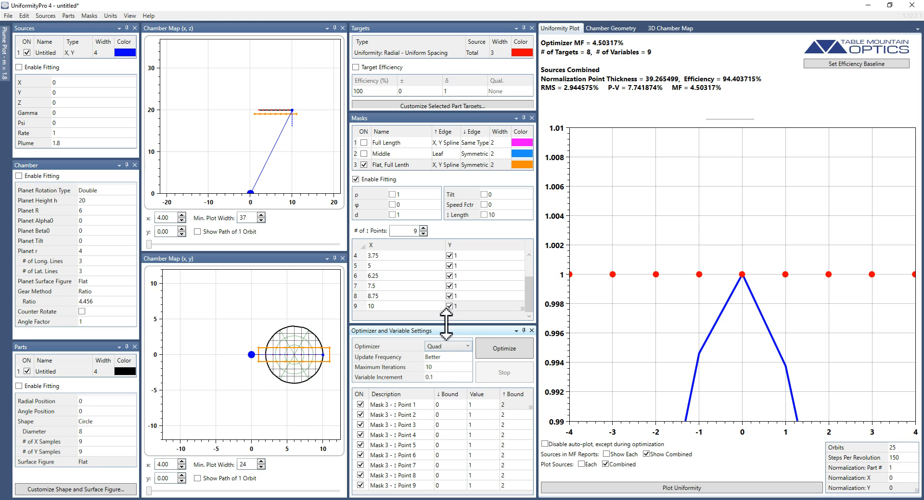
left_click_drag(447, 324, 447, 319)
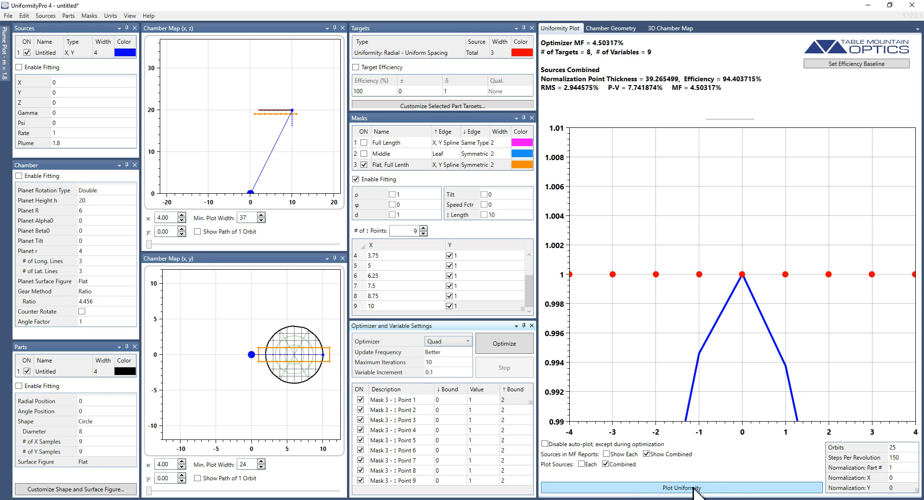
left_click(444, 373)
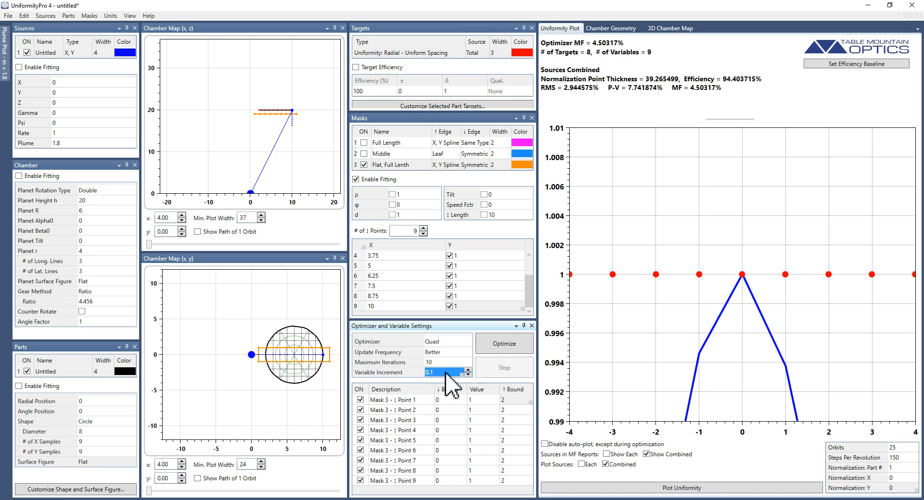
type(".05")
key("Return")
left_click(512, 344)
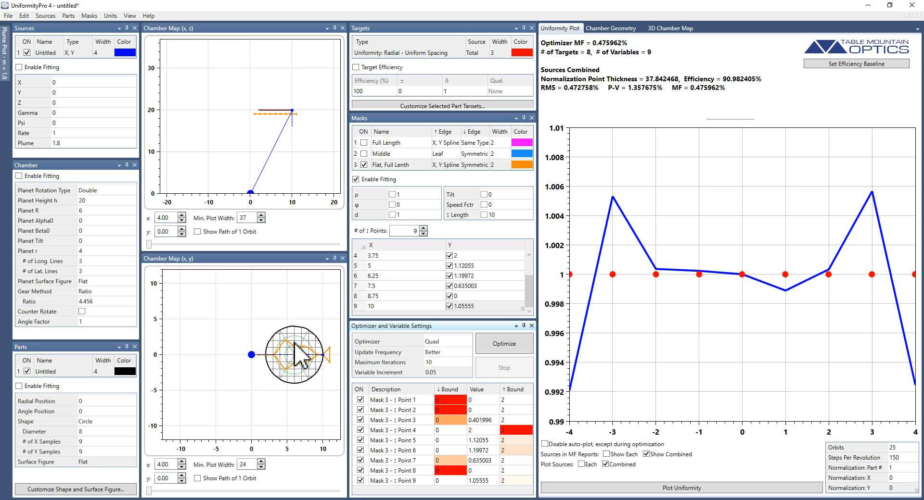
Step: Remove Points 1, 2 and 8 of the Flat, Full Lenth mask from the fitting variables
scroll(471, 295, "up", 1)
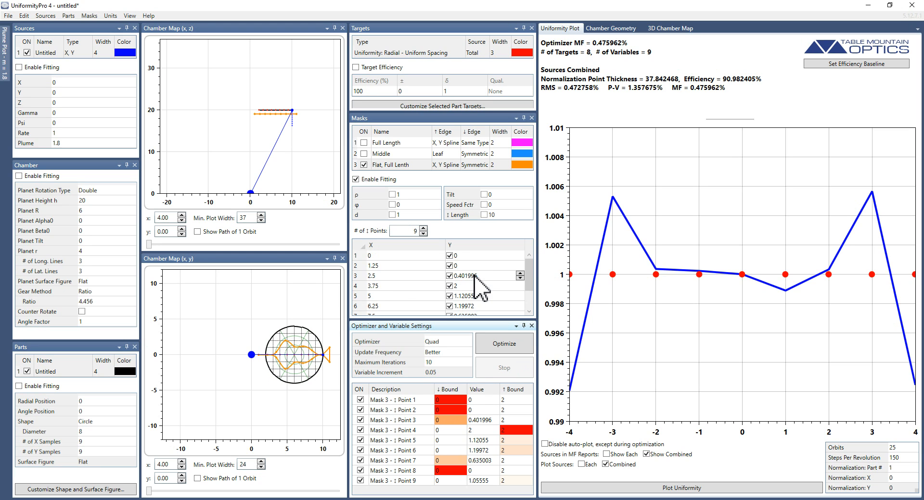
left_click(448, 256)
left_click(448, 265)
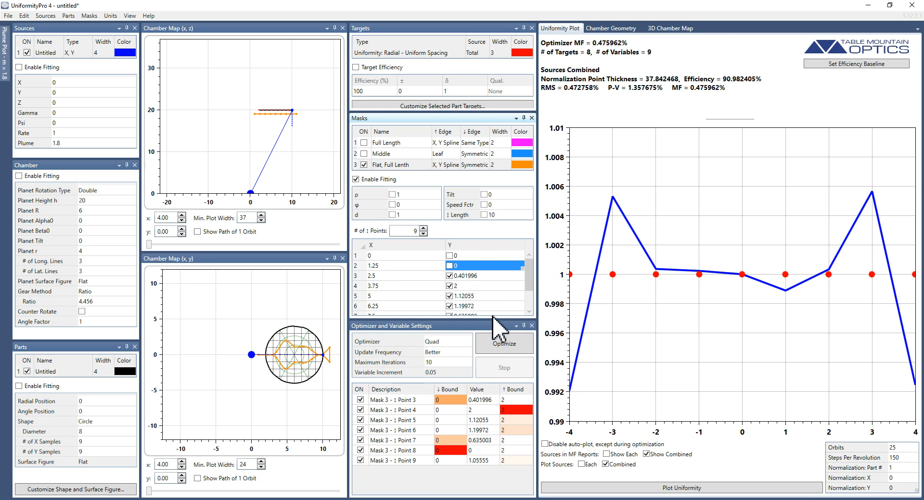
scroll(481, 303, "down", 1)
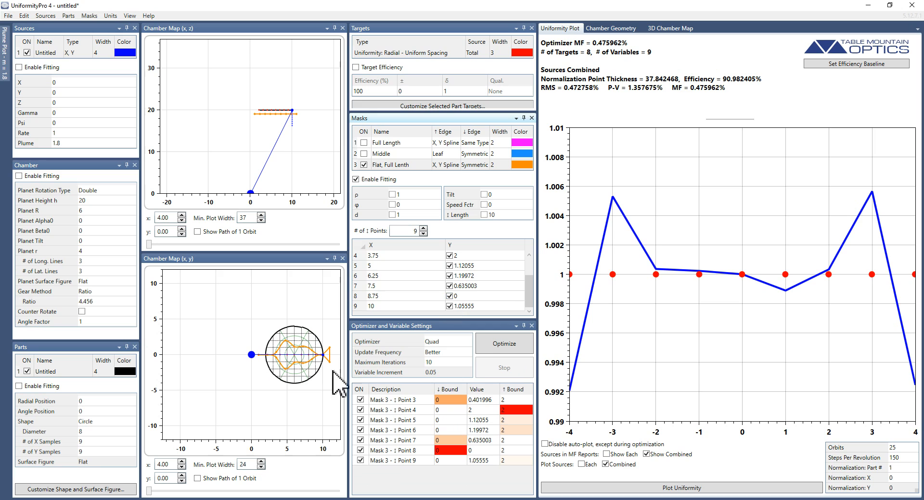
left_click(450, 303)
left_click(449, 295)
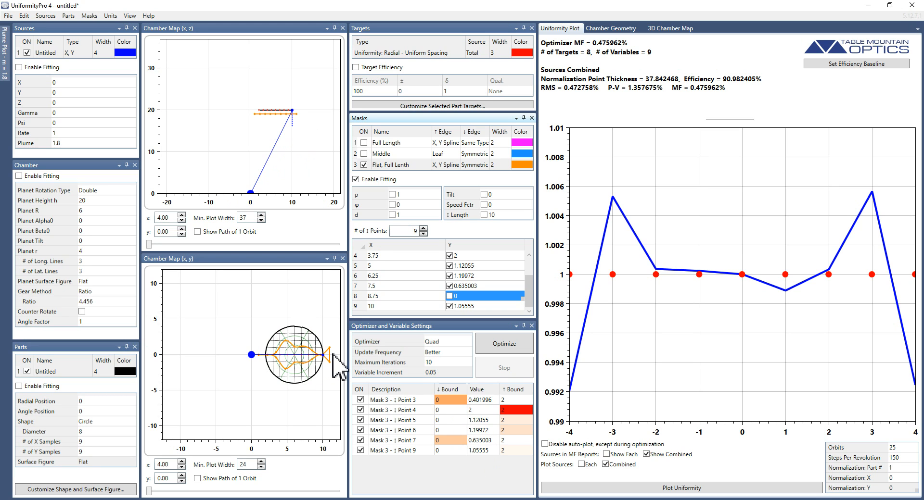
Step: Set the Y value of the mask's Point 9 to 0 and remove that point from the fitting variables
left_click(472, 305)
left_click(471, 305)
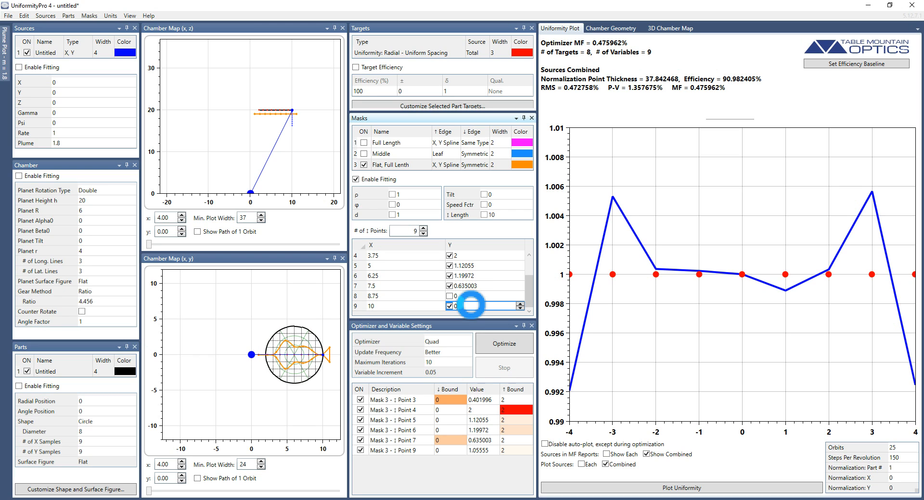
type("0")
left_click(449, 305)
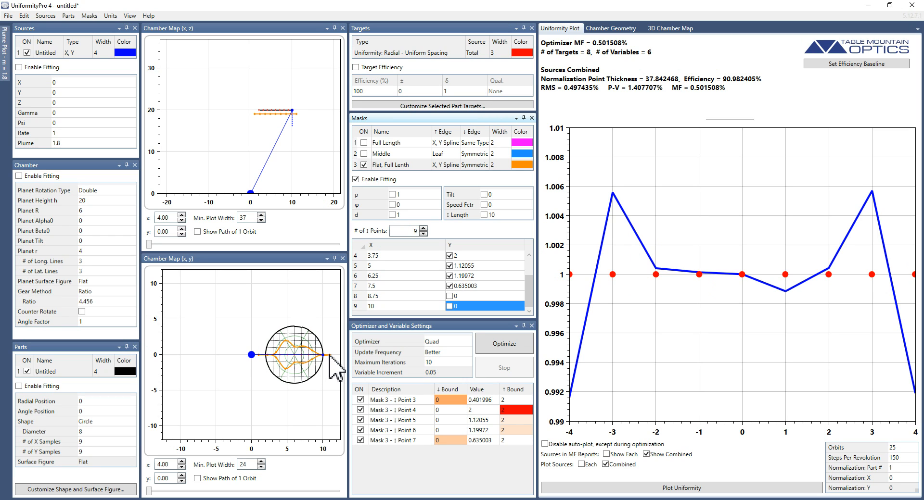
Step: Set the upper bound of Mask 3 Point 4 to 3 and rerun the Quad optimization
left_click(509, 410)
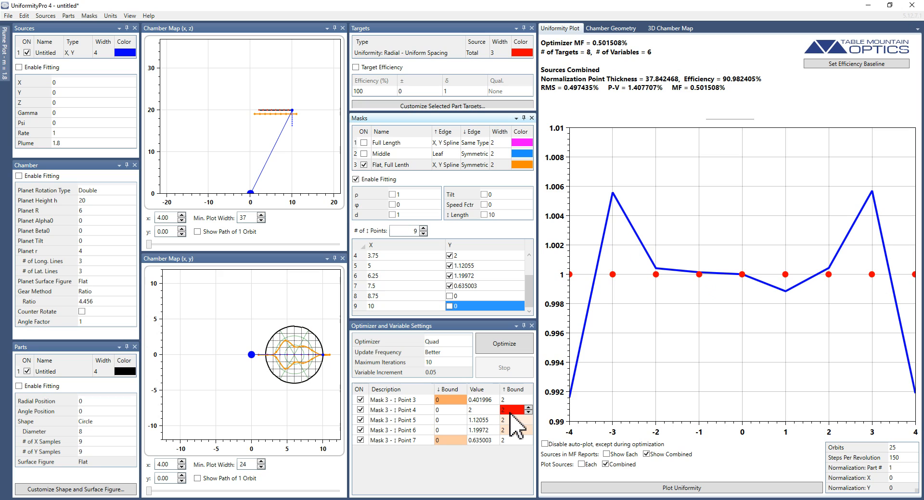
left_click(475, 411)
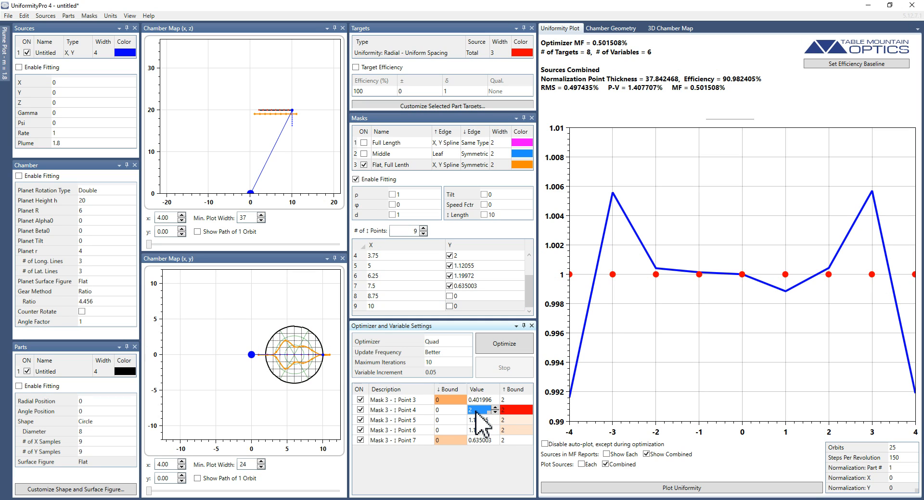
key("Tab")
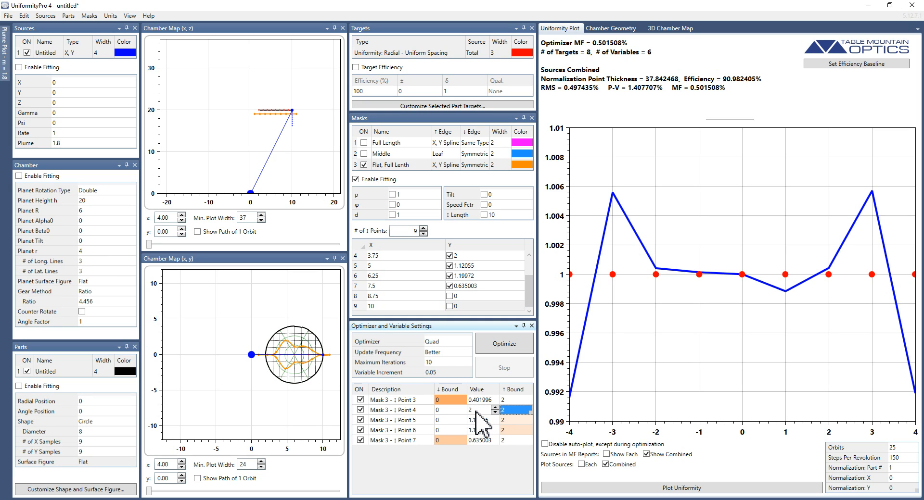
type("3")
key("Return")
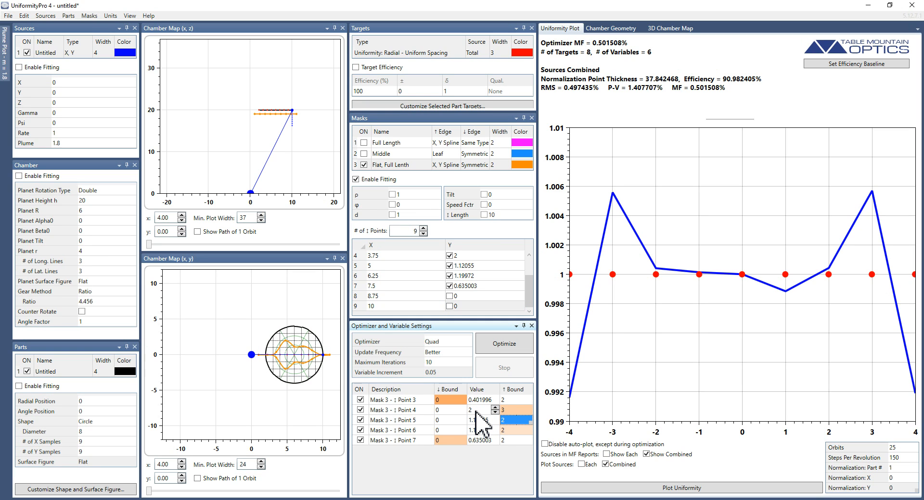
left_click(489, 343)
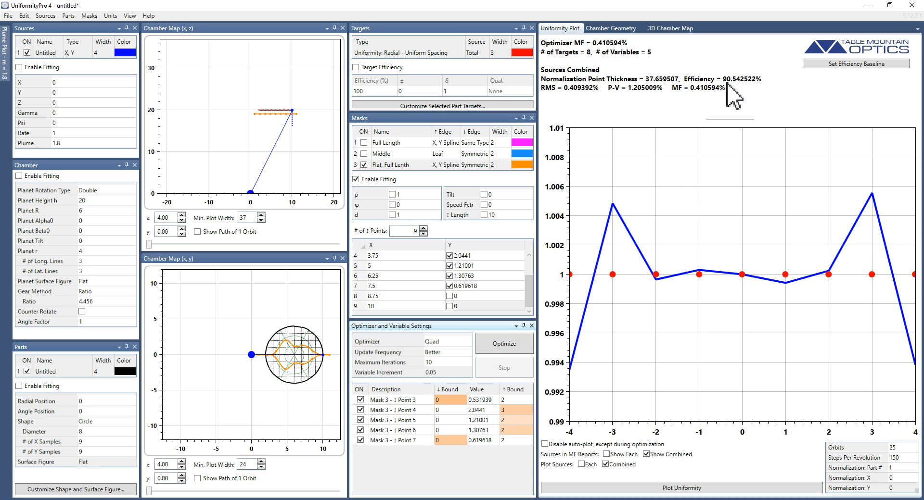
Step: Turn off the Flat, Full Lenth mask, turn on the Full Length mask, and make more room for the target settings
left_click(364, 164)
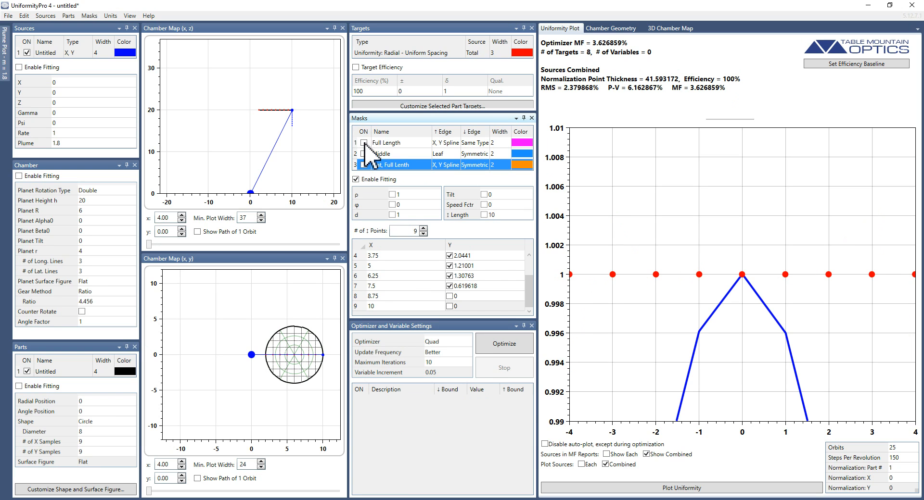
left_click(364, 143)
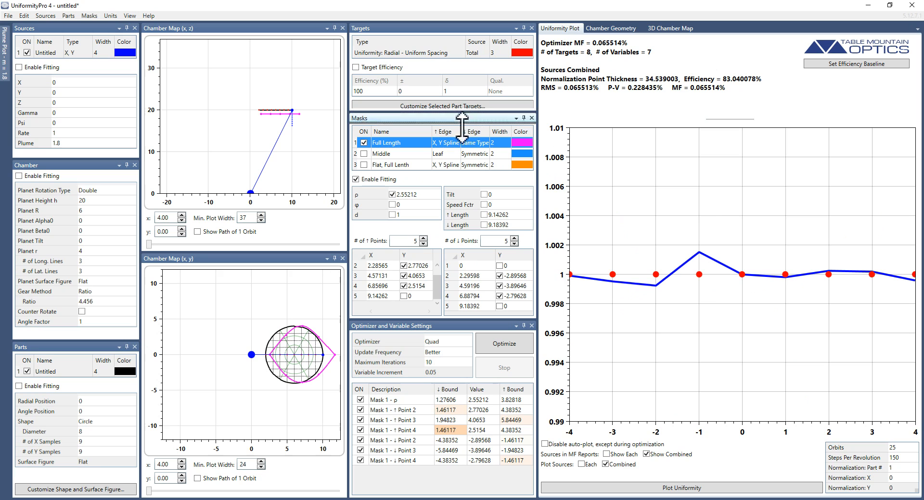
left_click_drag(461, 128, 458, 152)
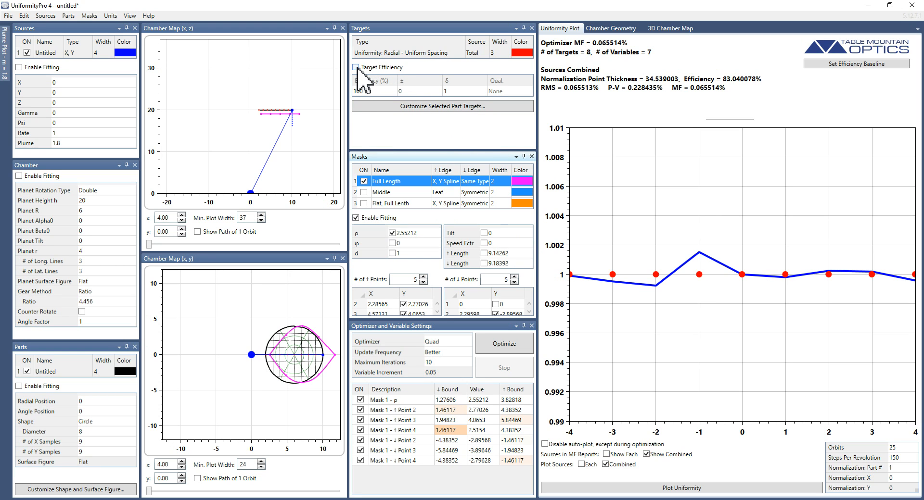
Step: Enable the efficiency target and set it to 90% with the Above qualifier
left_click(356, 68)
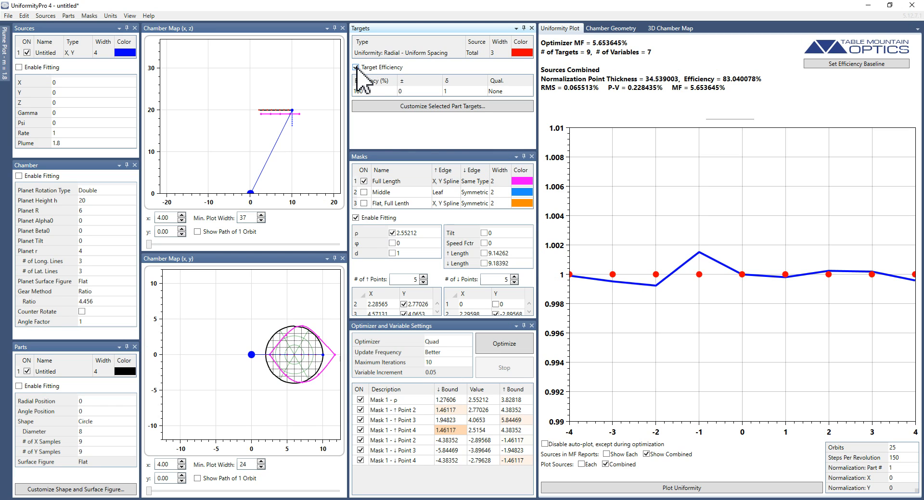
left_click(376, 92)
type("90")
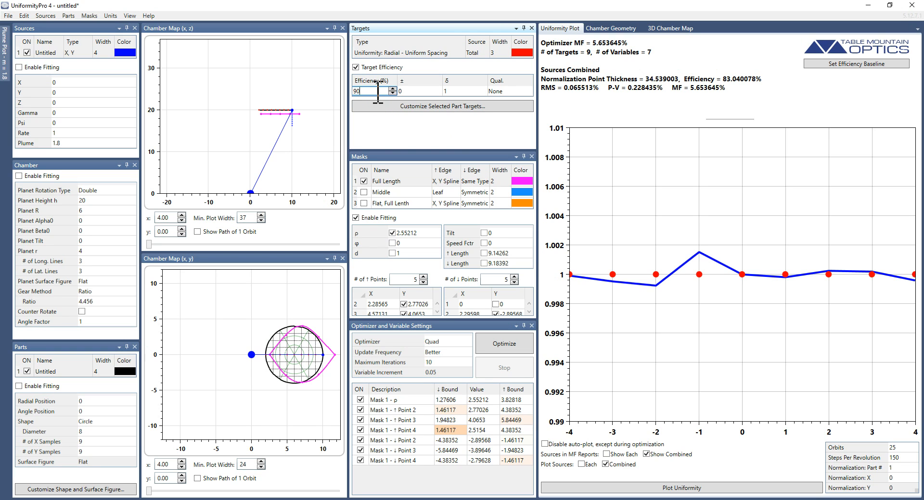
key("Return")
left_click(514, 92)
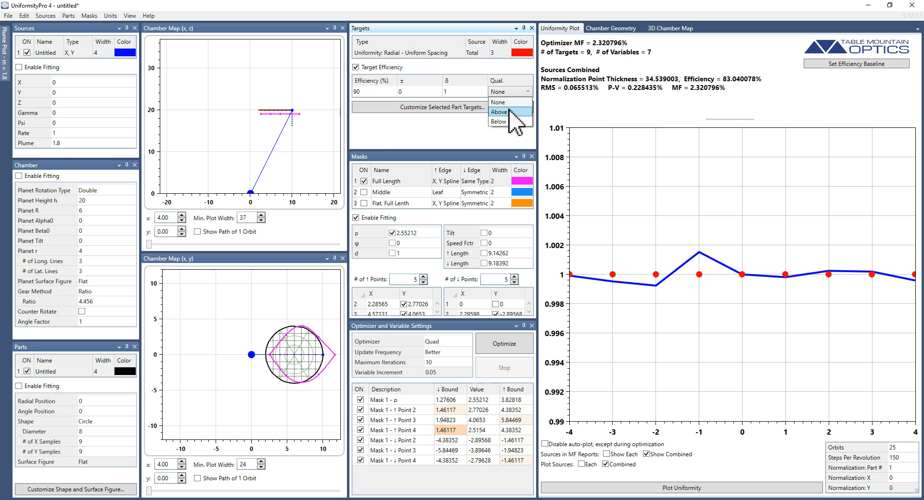
left_click(505, 112)
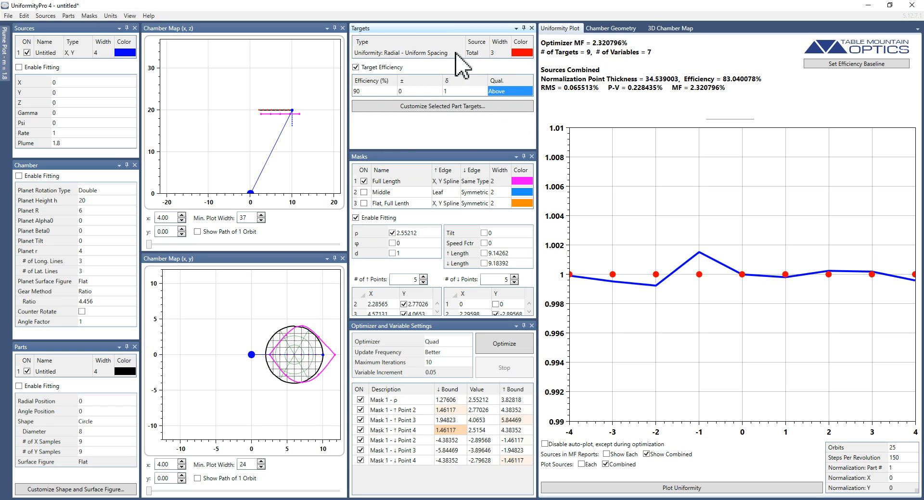
left_click(357, 69)
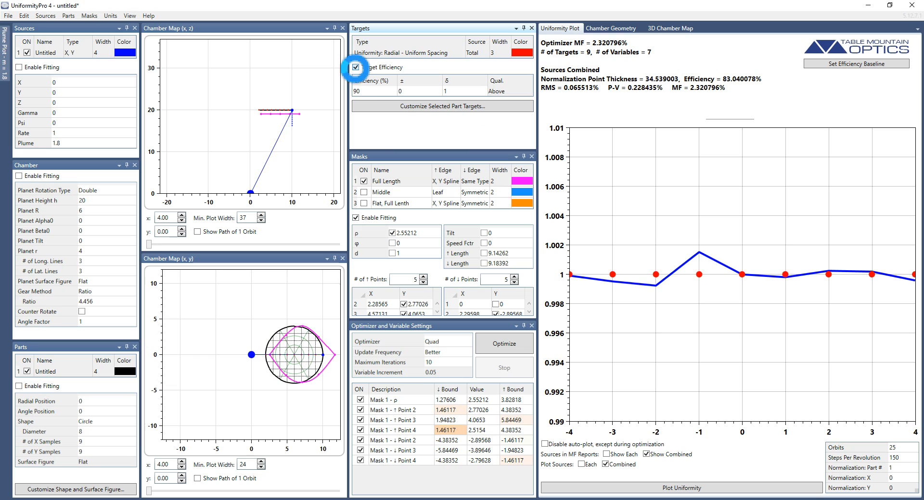
left_click(357, 68)
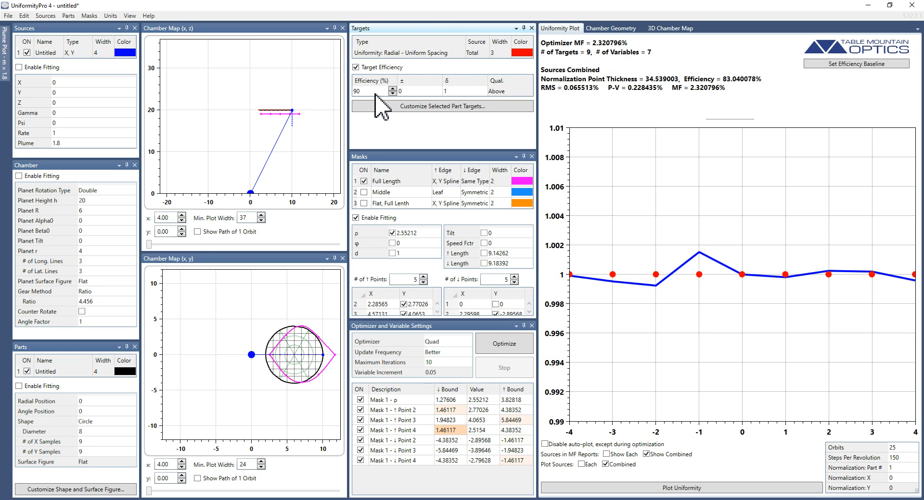
Step: Try δ values of 100, 10 and 0.1 for the efficiency target, finishing with δ at 0.01
left_click(456, 93)
left_click(459, 91)
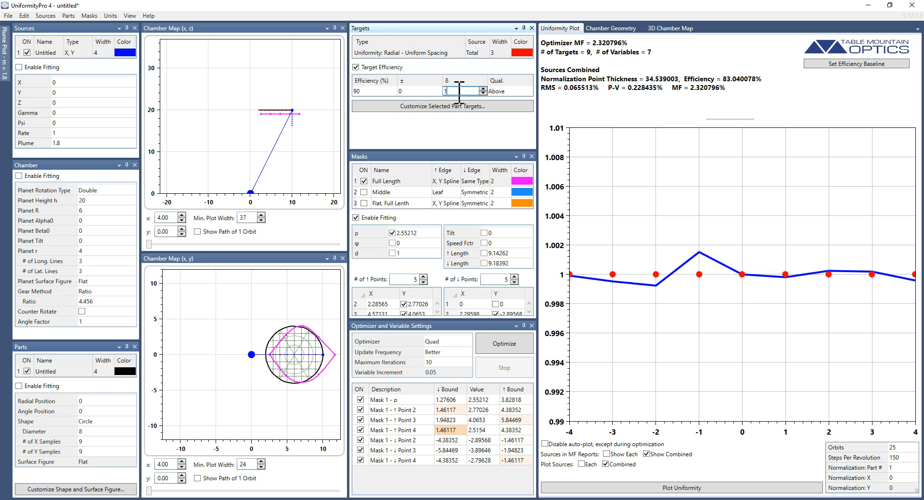
type("00")
key("Return")
type("10")
key("Return")
type("0.1")
key("Return")
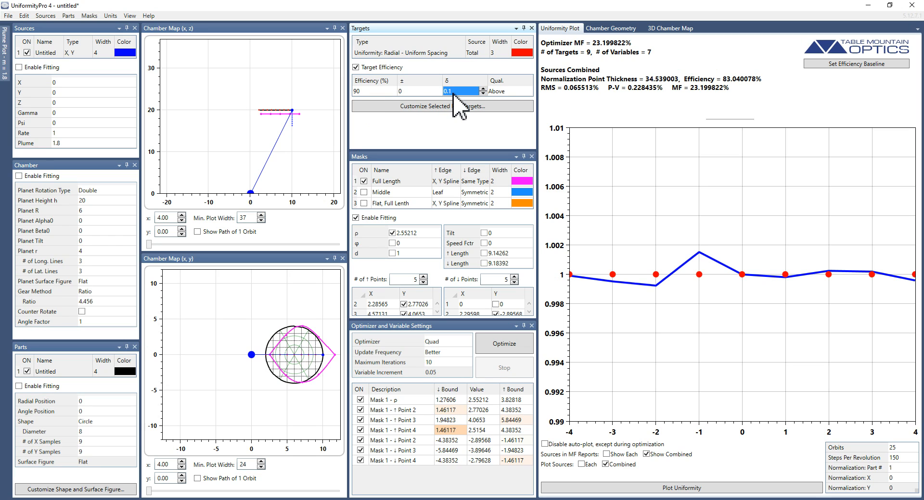
type("0.01")
key("Return")
Step: Try a Quad optimization of the Full Length mask with the efficiency target, stop it early, and undo it
left_click(501, 345)
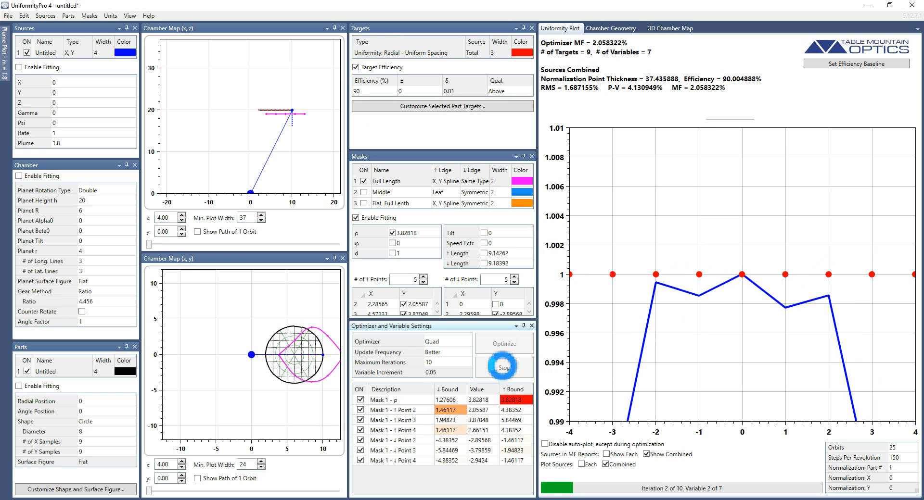
left_click(503, 368)
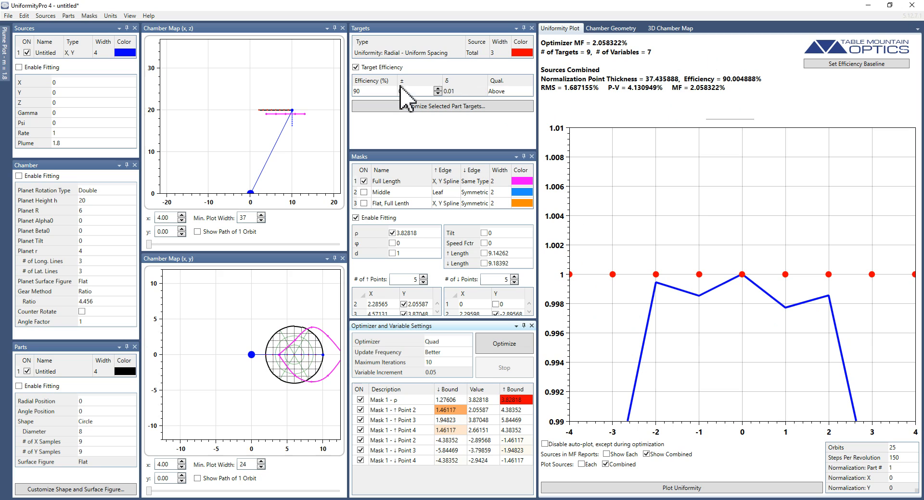
left_click(28, 17)
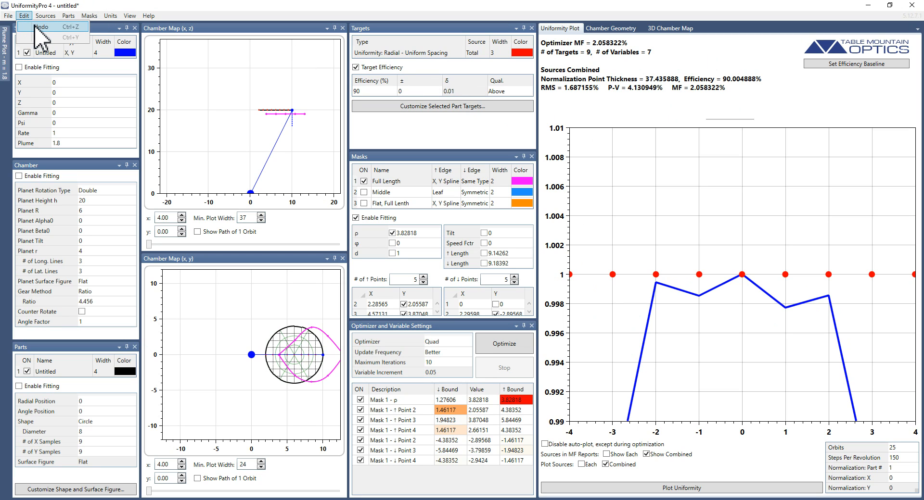
left_click(36, 27)
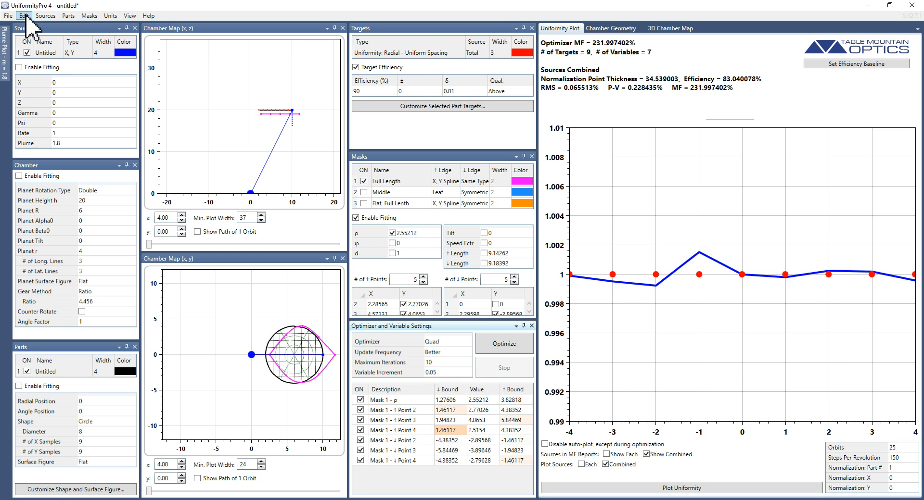
left_click(24, 16)
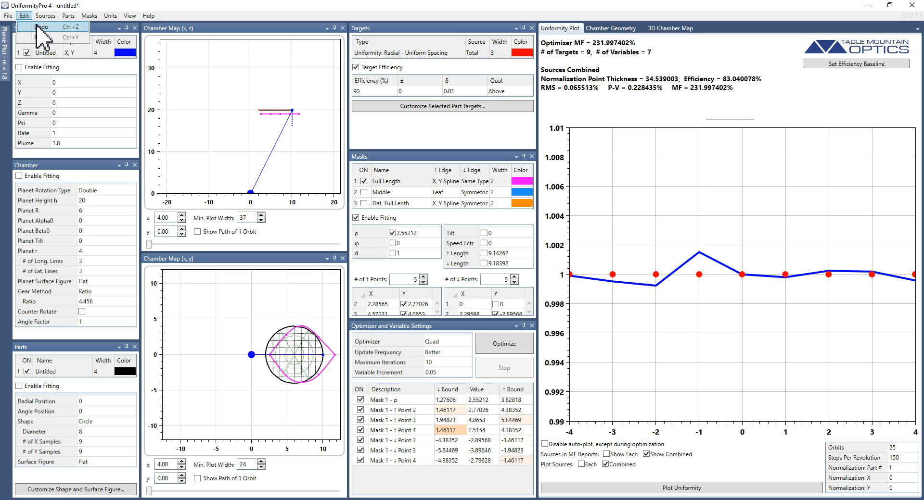
left_click(36, 27)
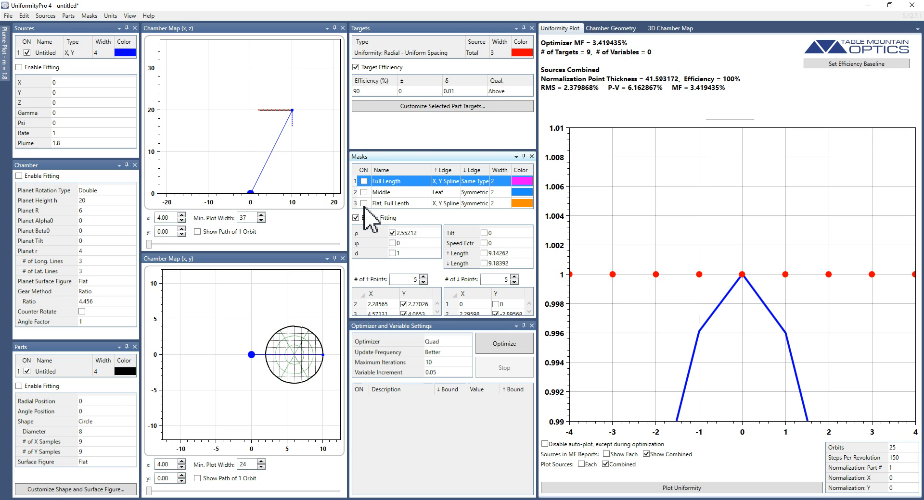
Step: Use the Flat, Full Lenth mask instead of Full Length, and set the part's diameter to 4 with 5 X samples
left_click(364, 203)
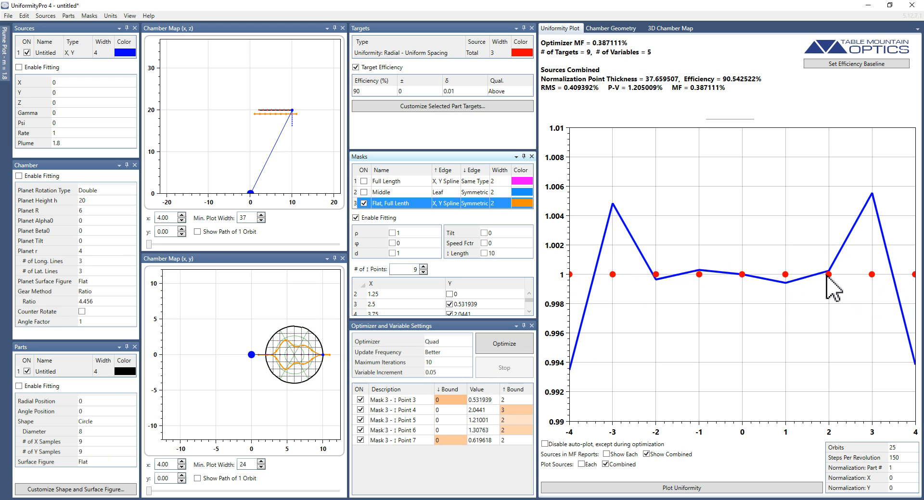
left_click(94, 432)
type("4")
key("Tab")
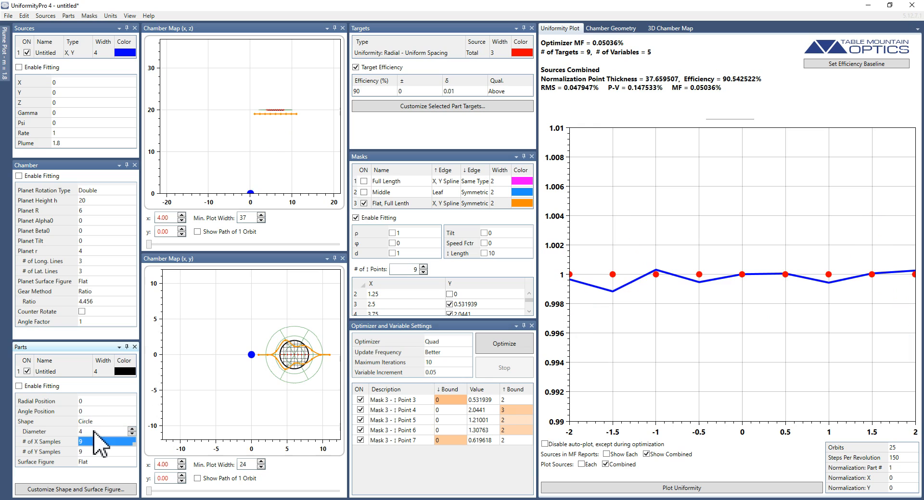
type("5")
key("Tab")
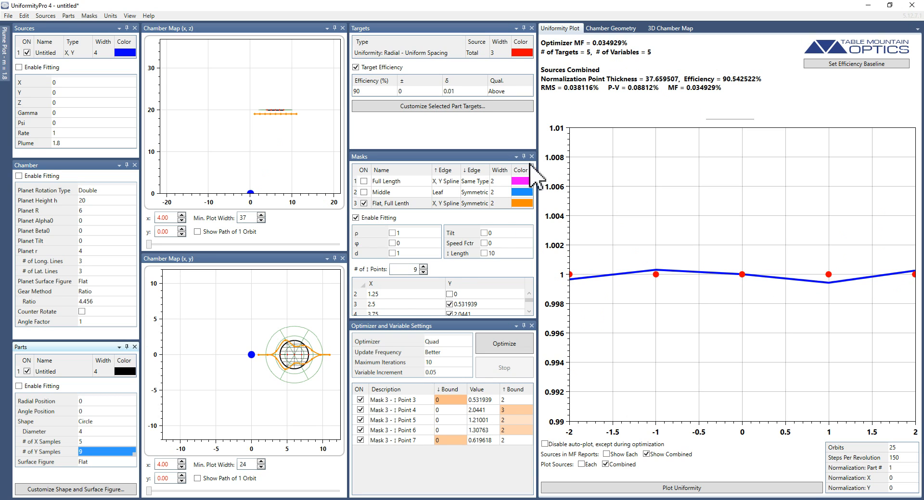
left_click(709, 241)
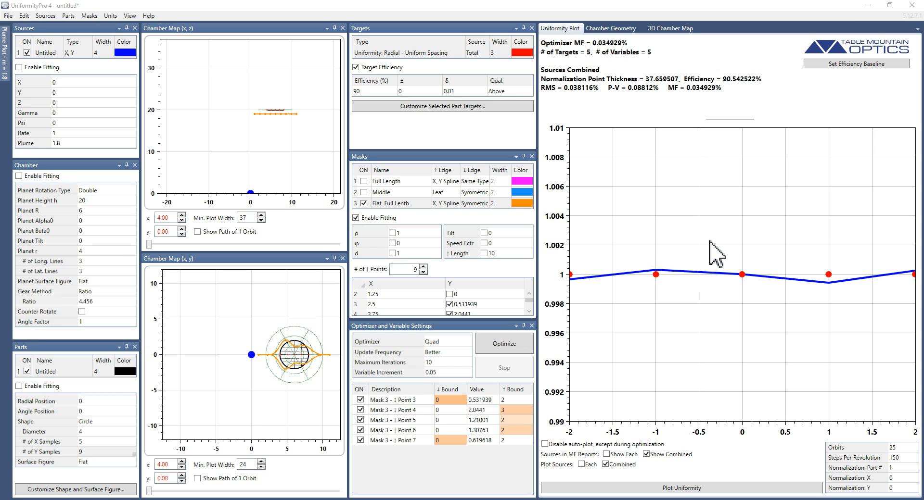
Step: Set the part's diameter to 8 with 9 X samples, and switch back to the Full Length mask
left_click(91, 432)
type("8")
key("Return")
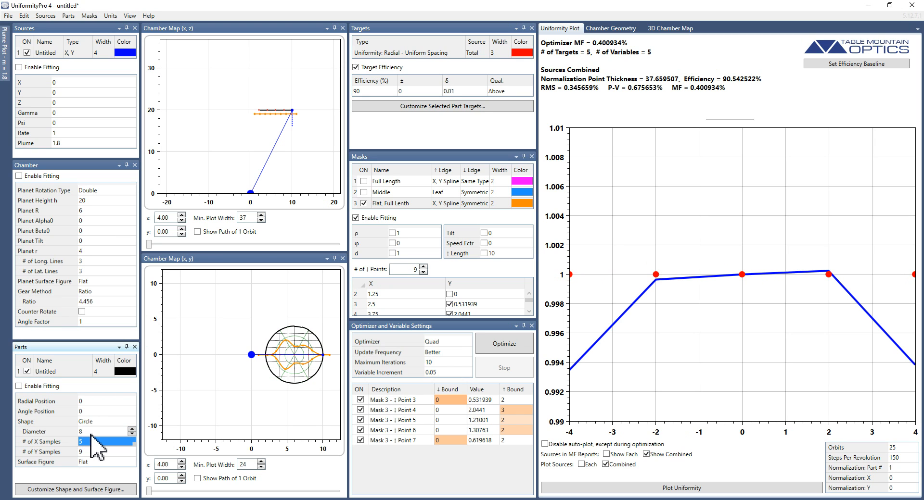
type("9")
key("Return")
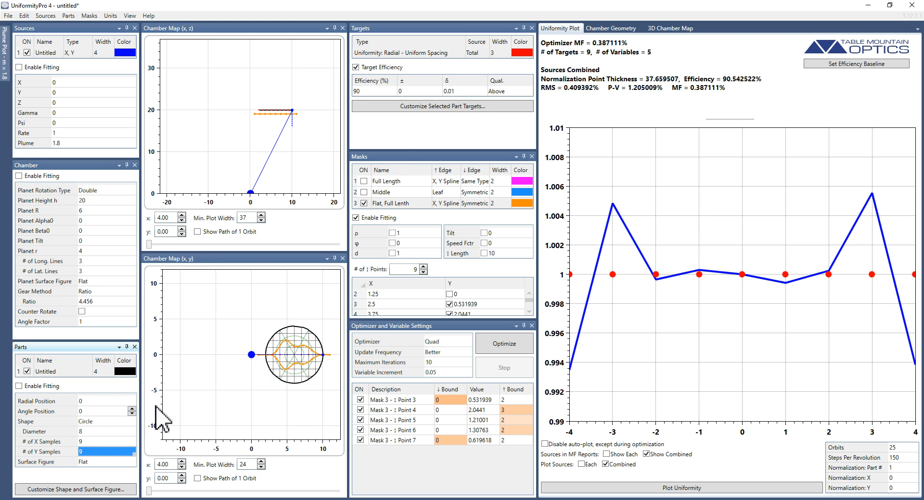
left_click(364, 203)
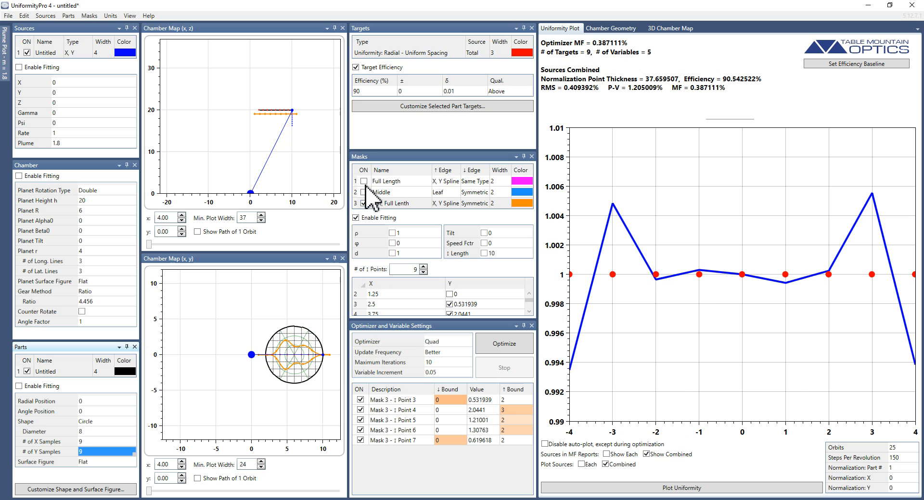
left_click(364, 181)
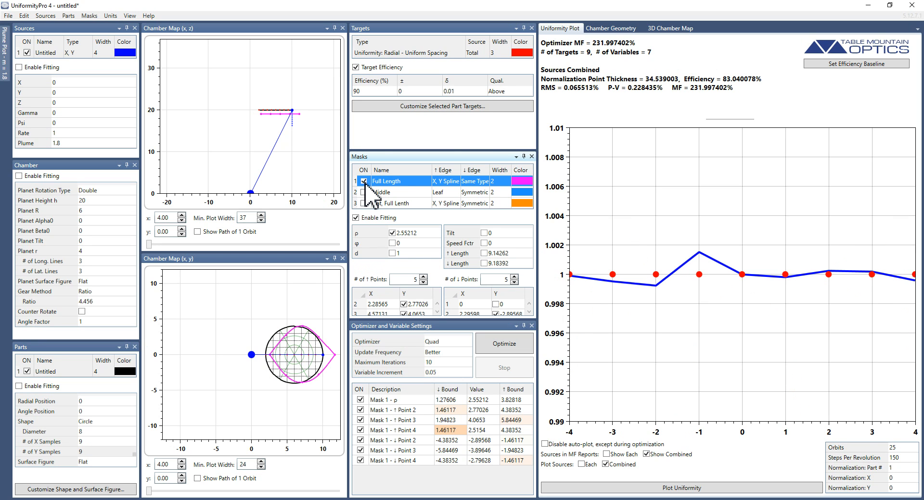
Step: Disable the efficiency target and set the target type to Uniformity: Surface - Uniform Spacing
left_click(355, 67)
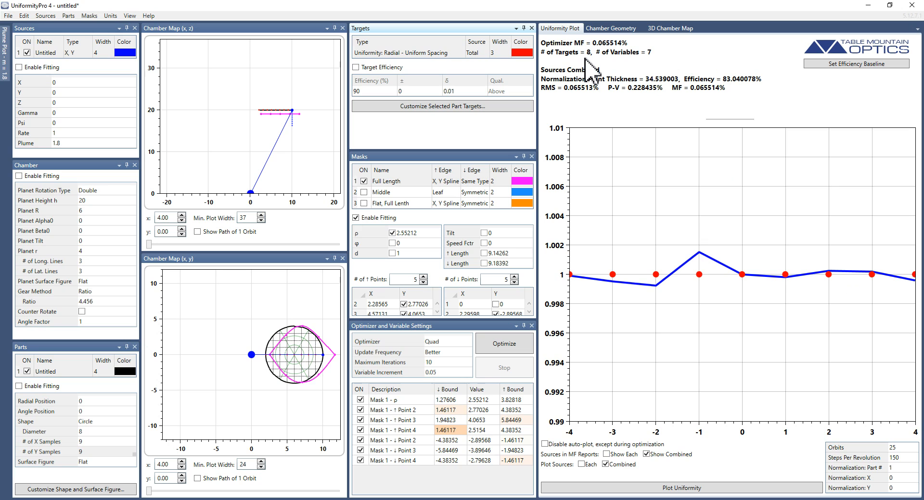
left_click(449, 53)
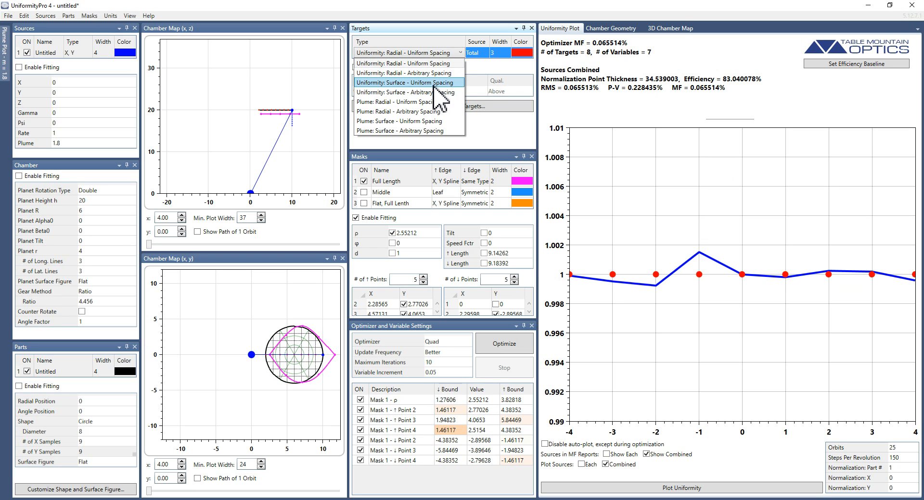
left_click(429, 83)
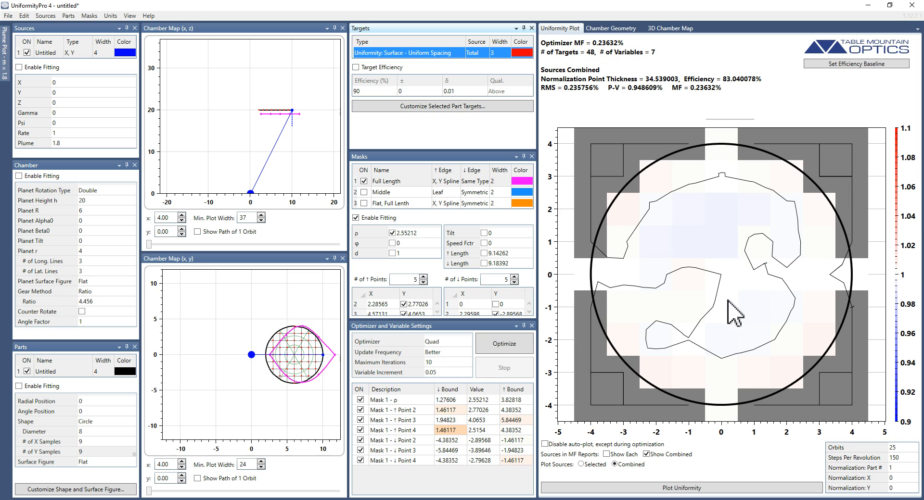
Step: Set the uniformity plot's color axis range to a minimum of 0.99 and a maximum of 1.01
right_click(703, 238)
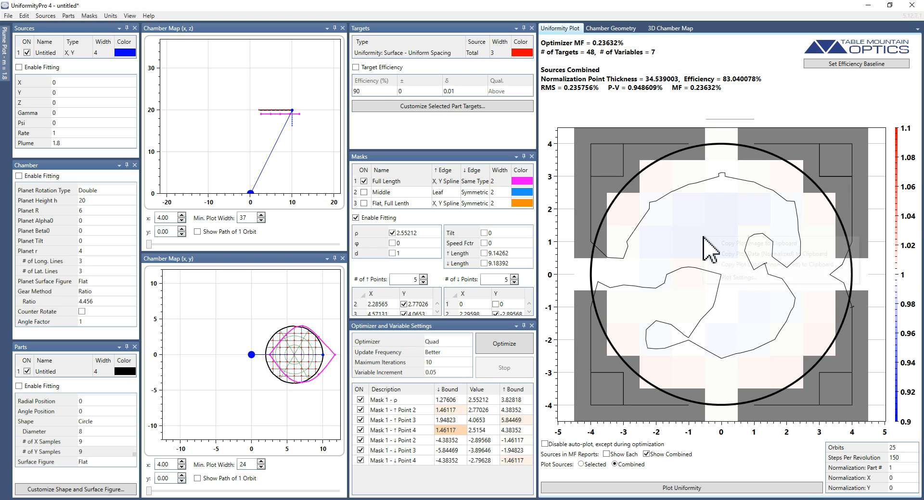
left_click(738, 278)
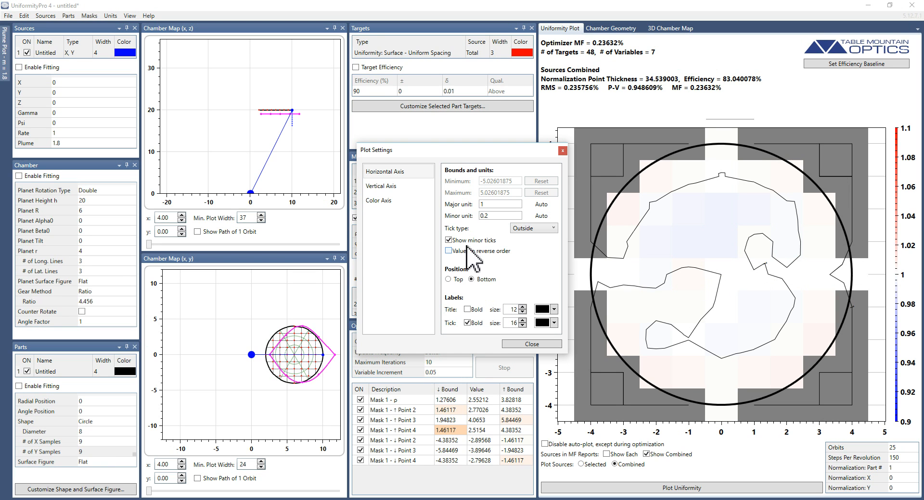
left_click(399, 201)
left_click(503, 181)
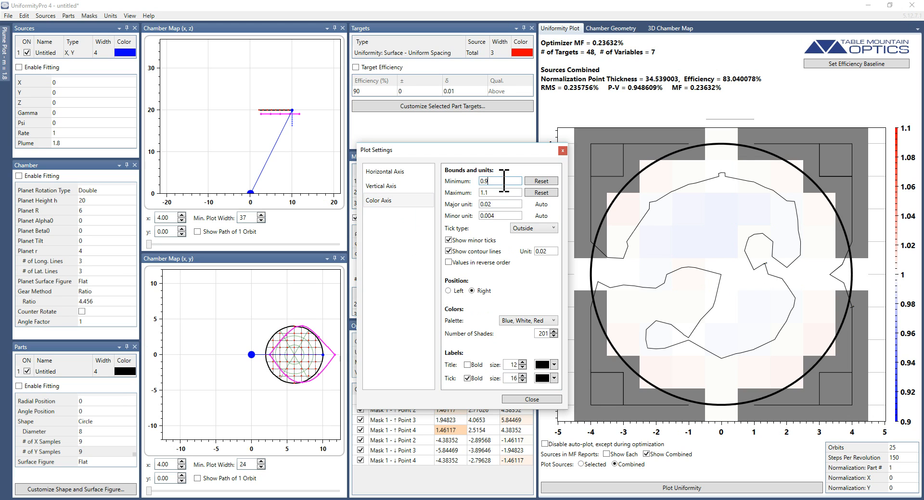
type("9")
left_click(485, 193)
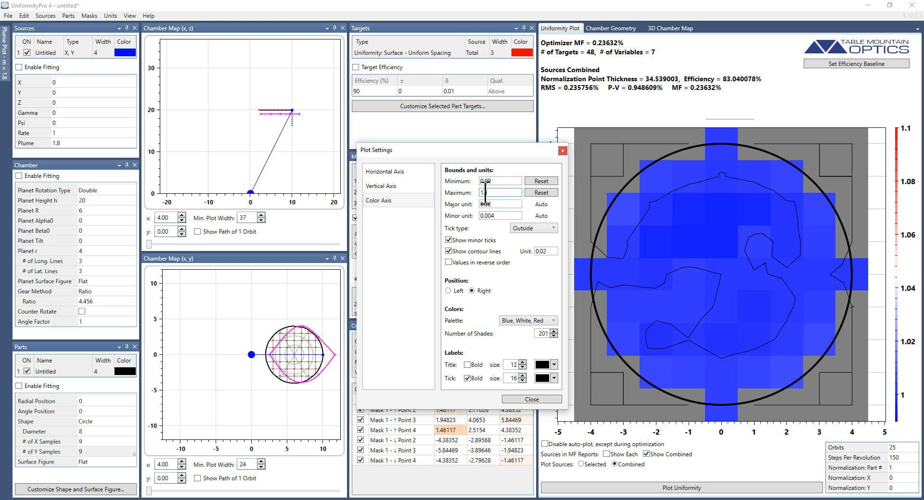
type("0")
left_click(504, 181)
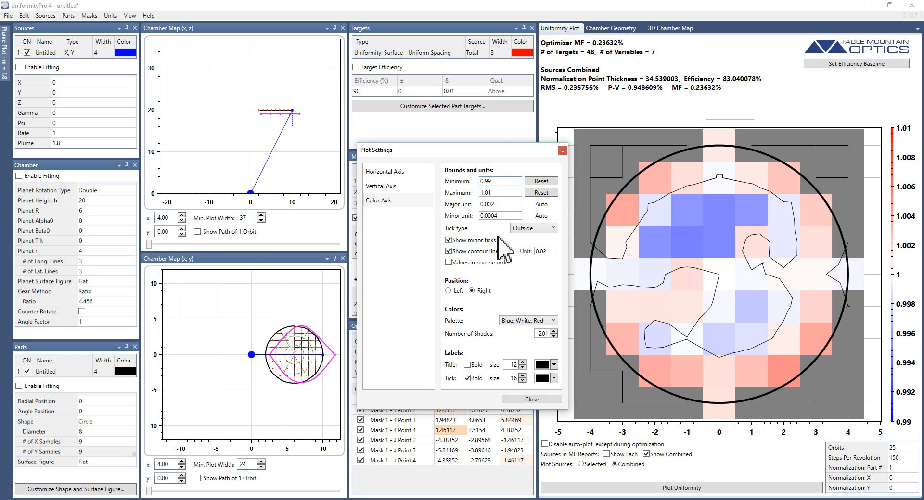
left_click(520, 400)
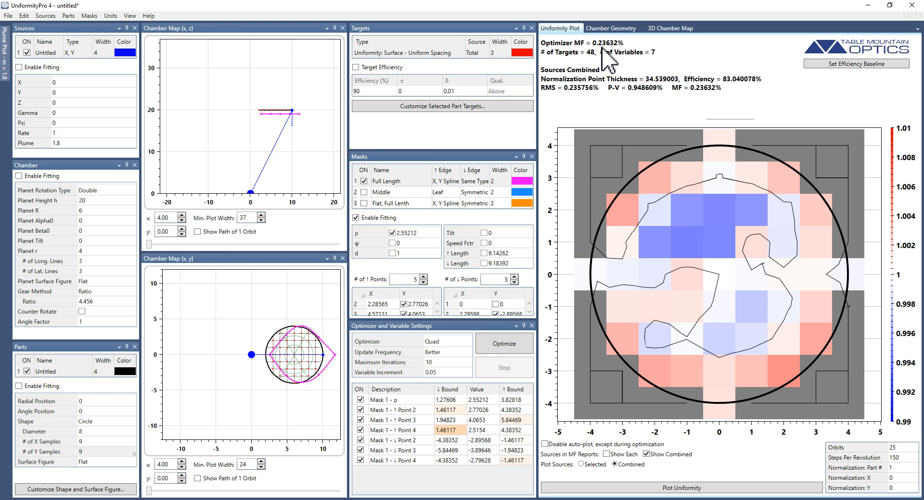